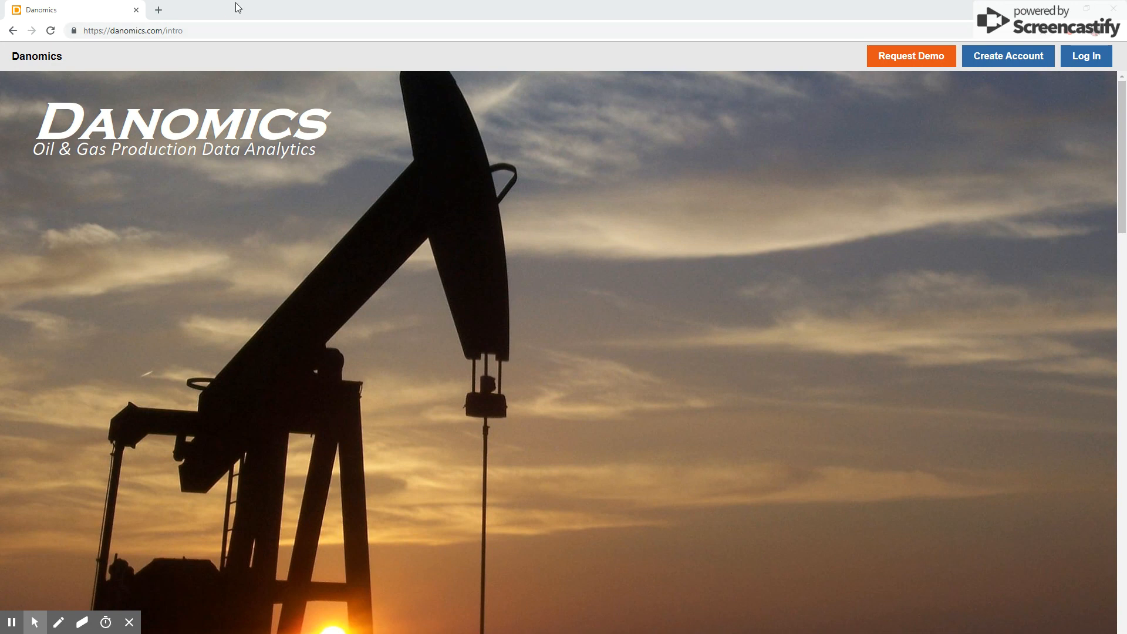
left_click(190, 35)
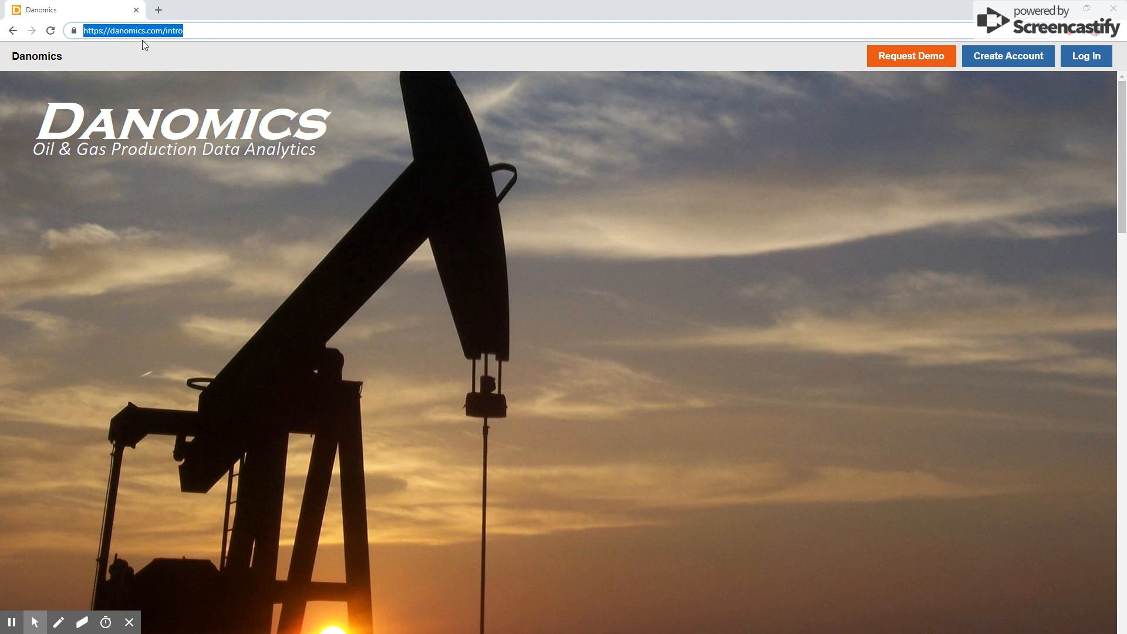
left_click(737, 80)
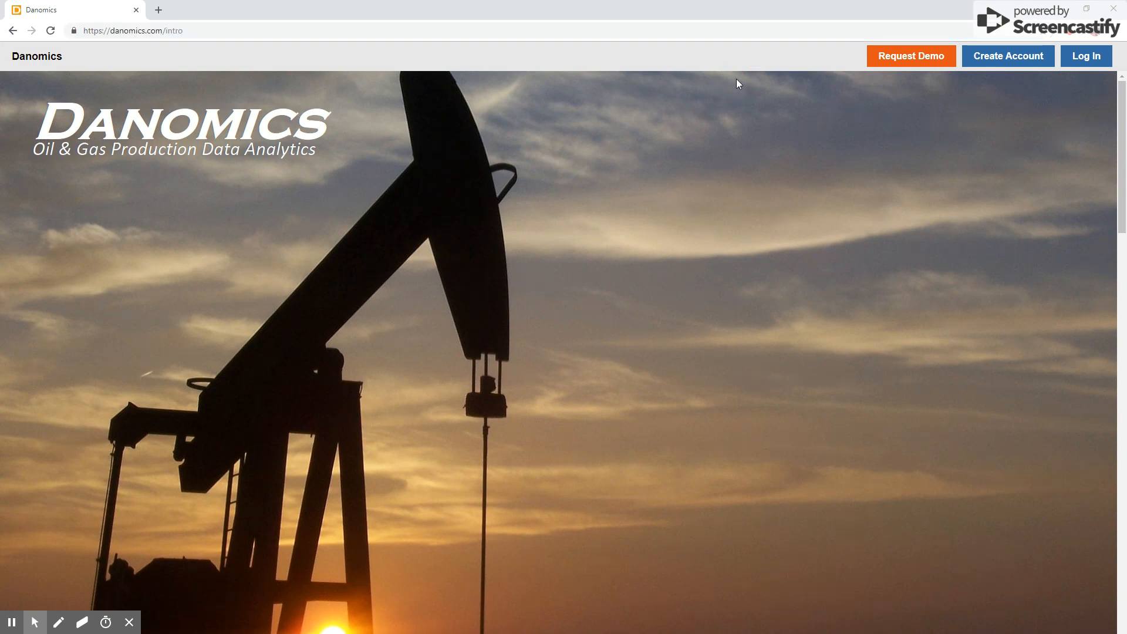
Log in to Danomics with the existing Google account
left_click(1005, 61)
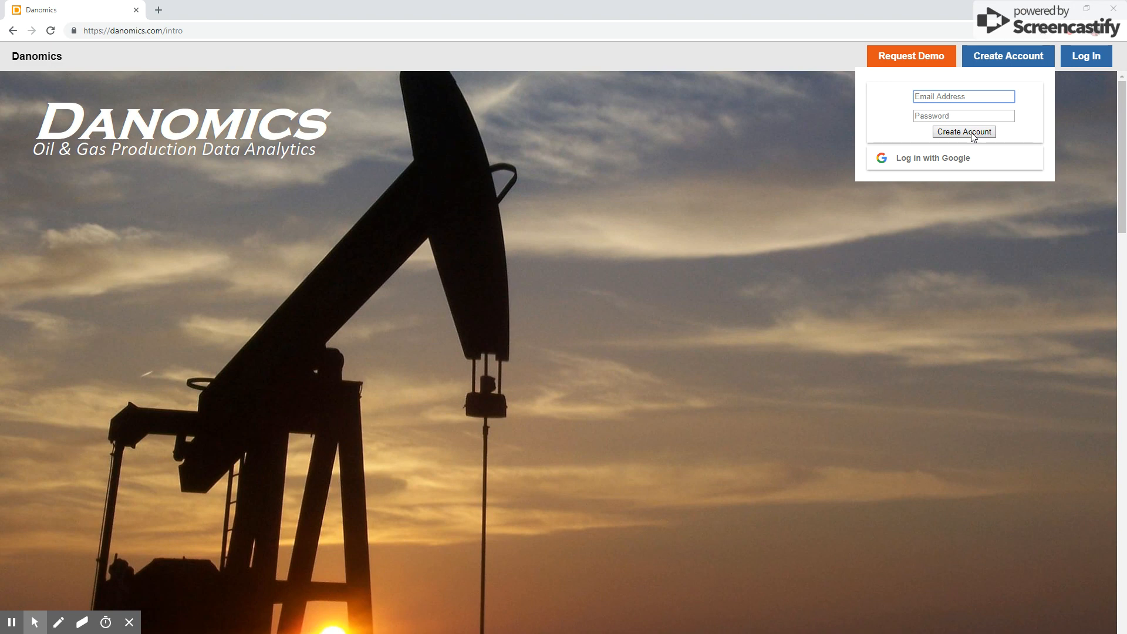
left_click(1086, 58)
left_click(1007, 183)
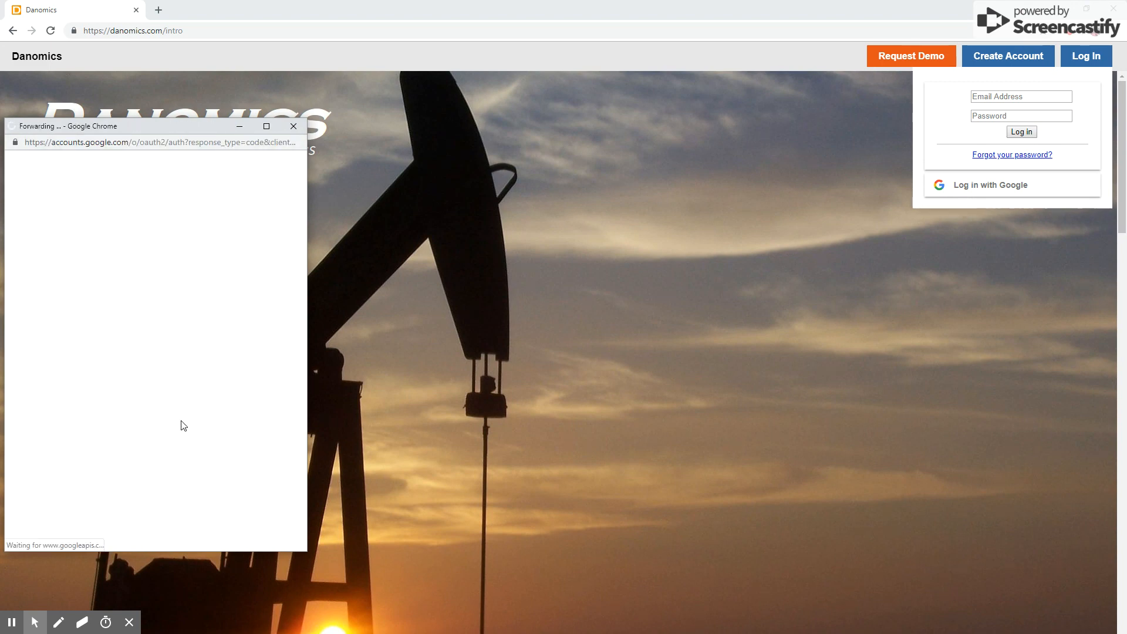
left_click(176, 266)
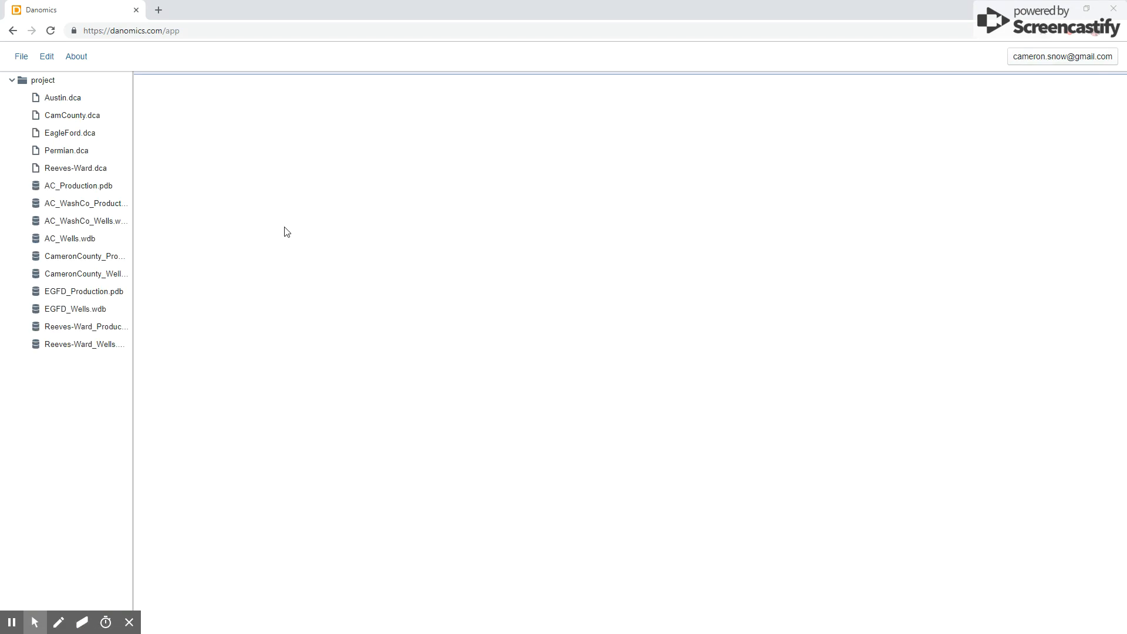
Widen the project file tree to fit the full file names and open the EagleFord.dca analysis
left_click_drag(130, 254, 166, 254)
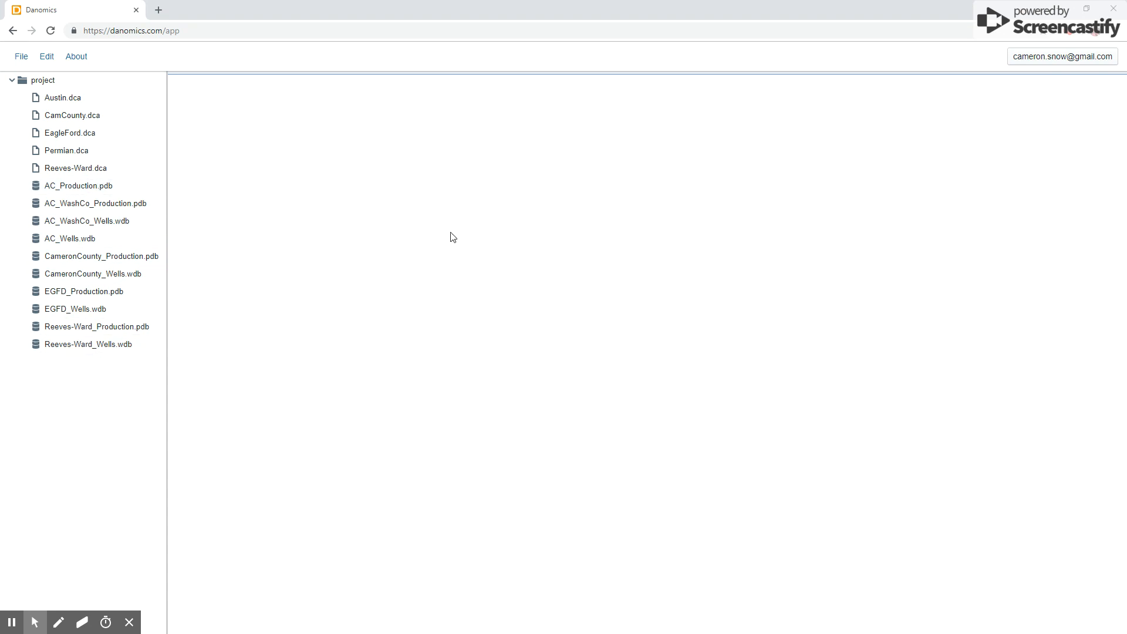
double_click(70, 134)
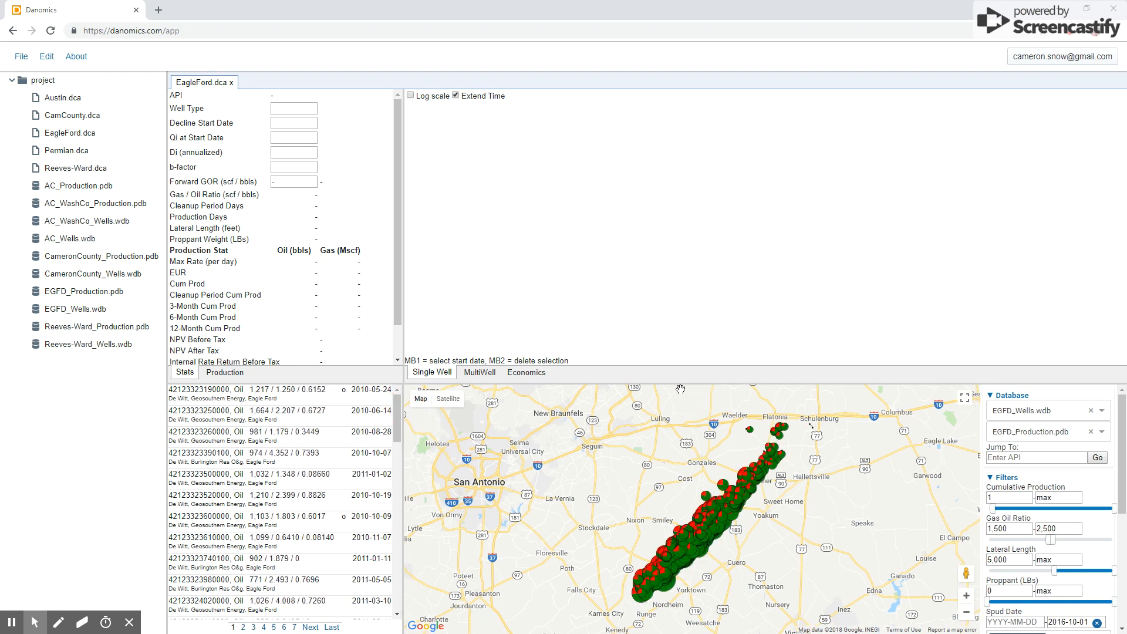
Display the first well in the list, enlarge the map area, and review the well's statistics down to the remaining NPV values
left_click(353, 398)
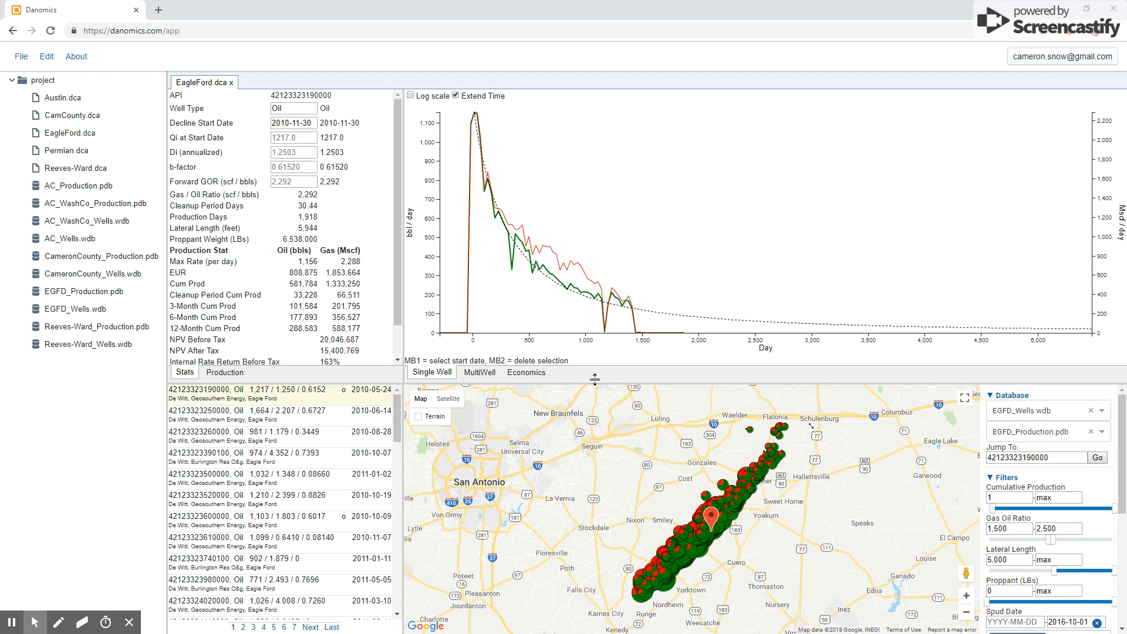
left_click_drag(675, 382, 675, 355)
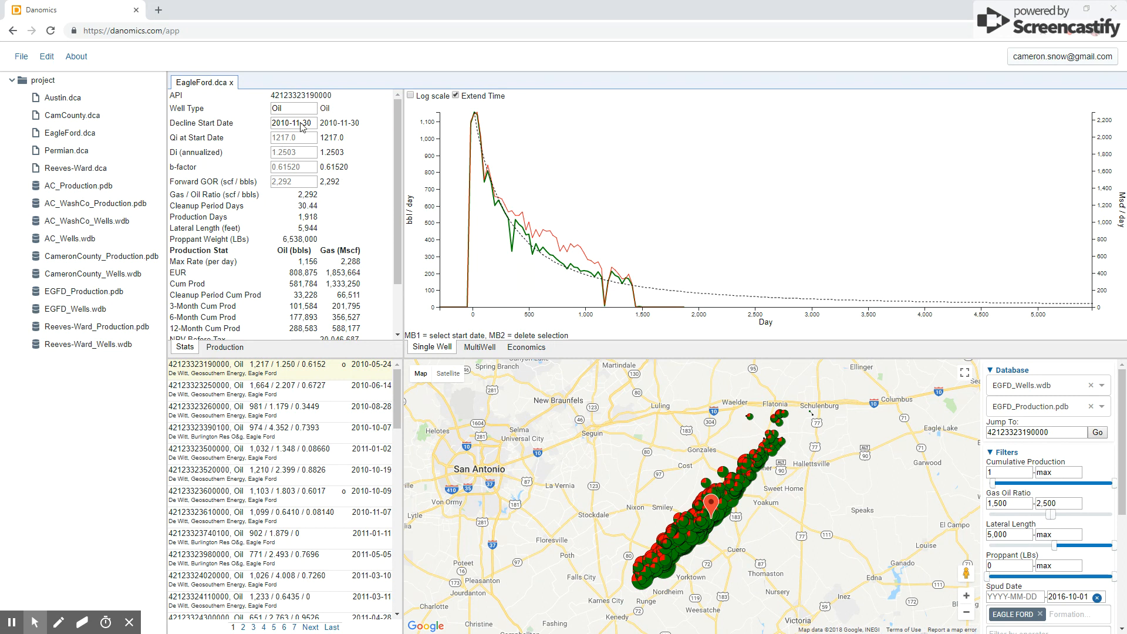
scroll(329, 197, "down", 1)
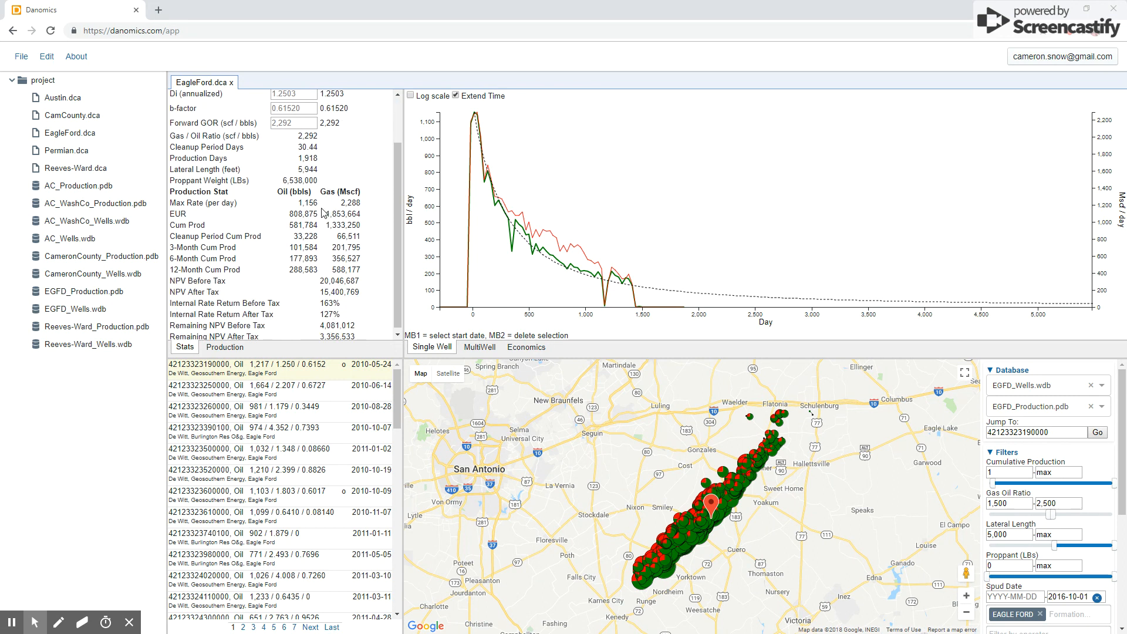
scroll(321, 213, "down", 1)
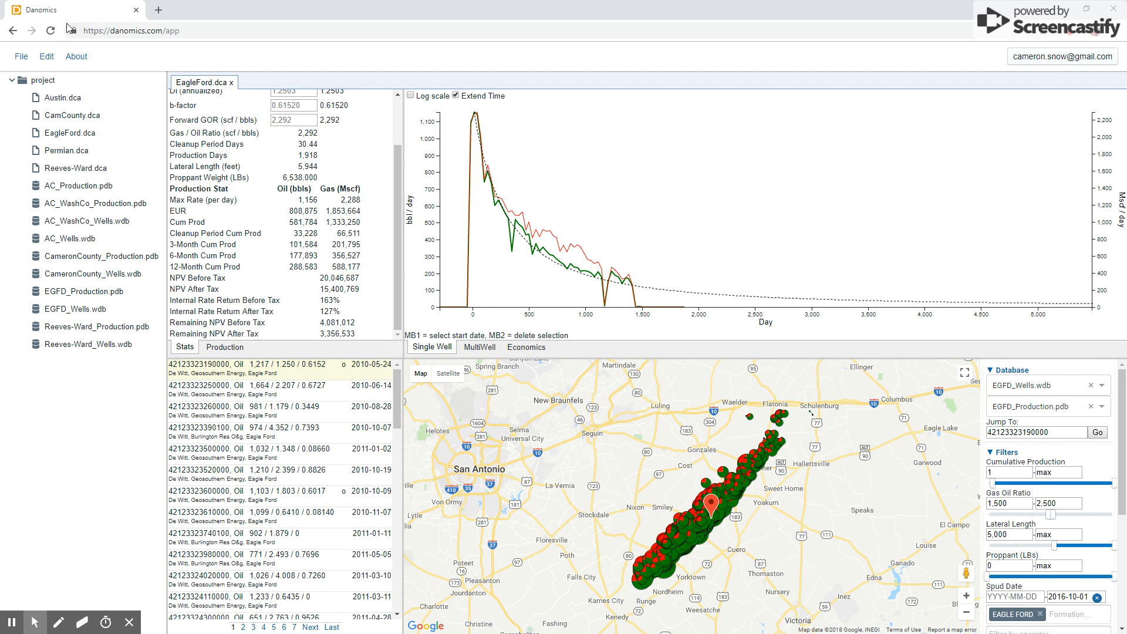
Upload the IHS file "Export - 297 Well.97f" as a database named Wells.wdb
left_click(21, 56)
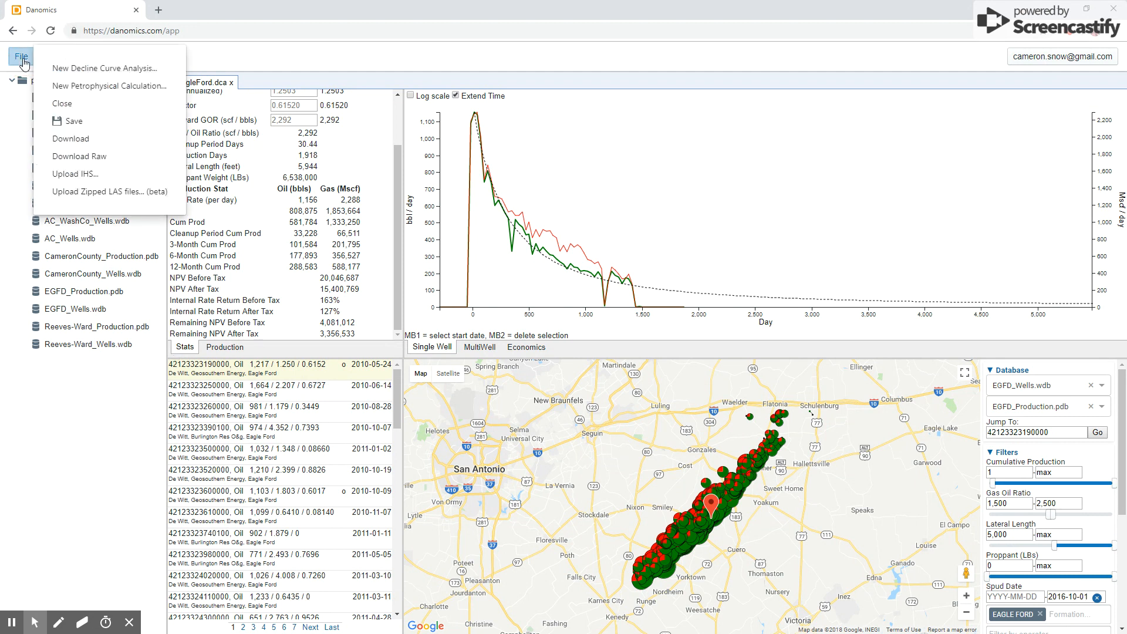
left_click(73, 387)
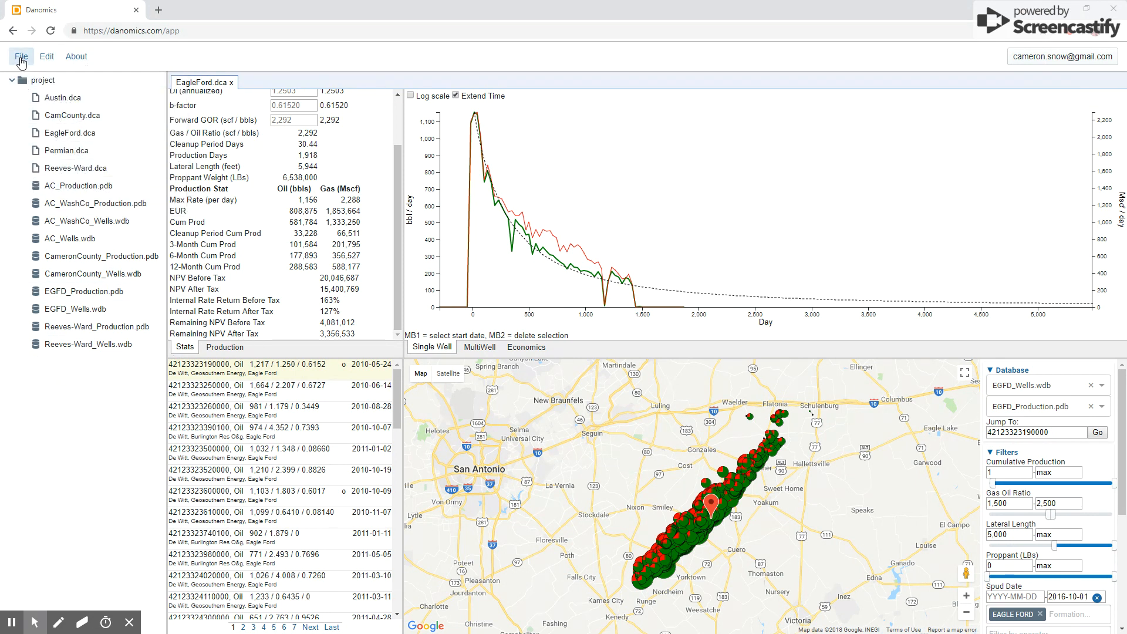
left_click(21, 59)
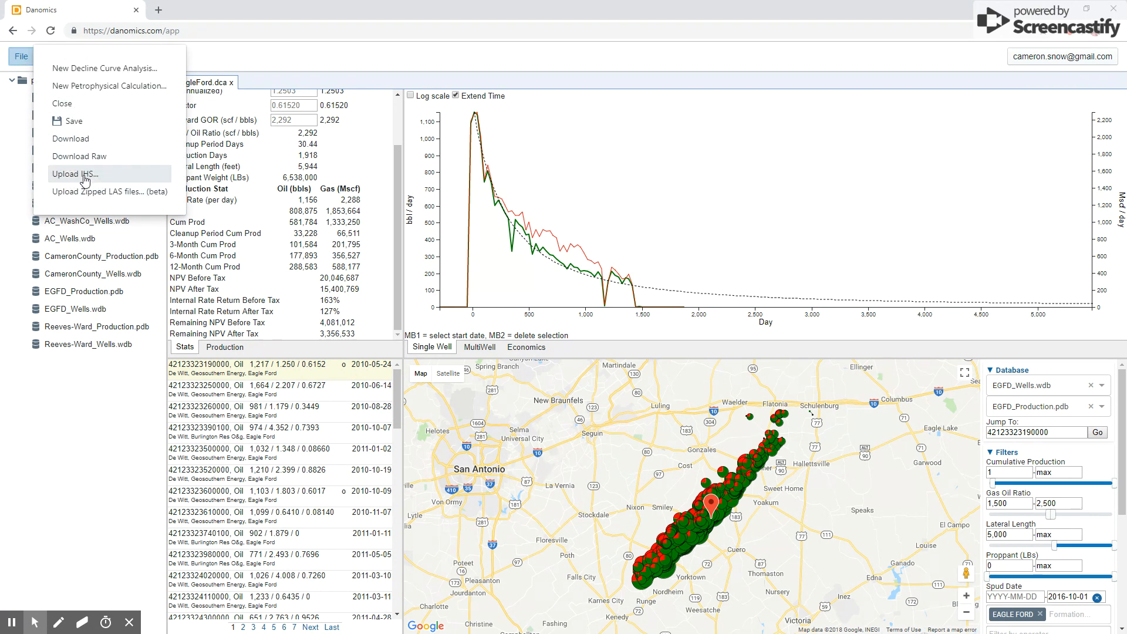
left_click(85, 175)
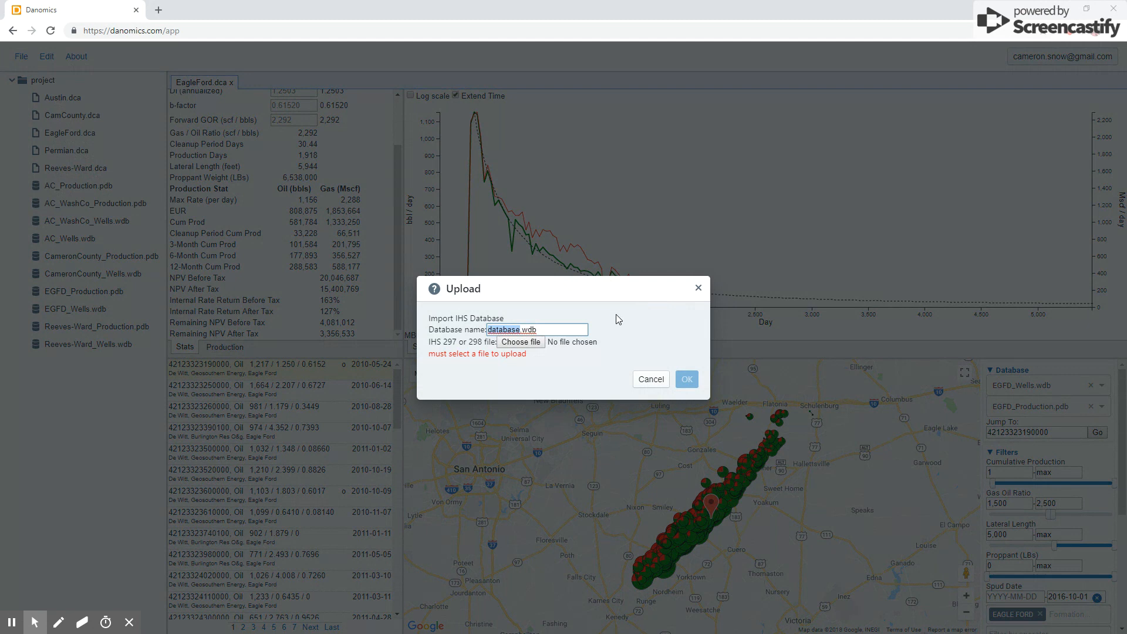
type("Wells")
left_click(530, 343)
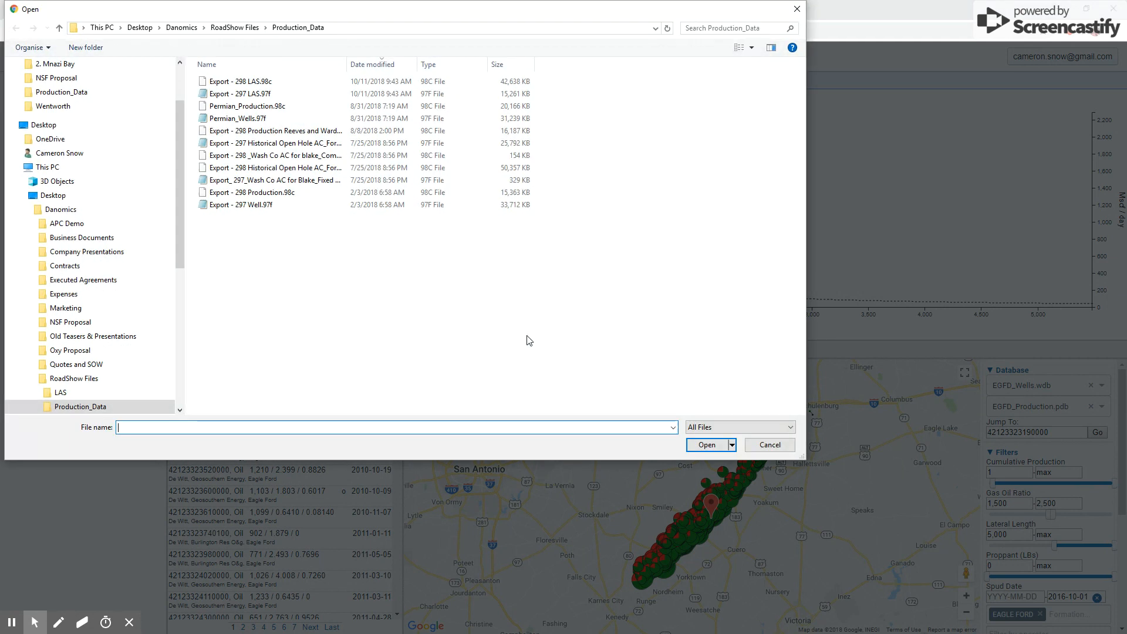
left_click(259, 206)
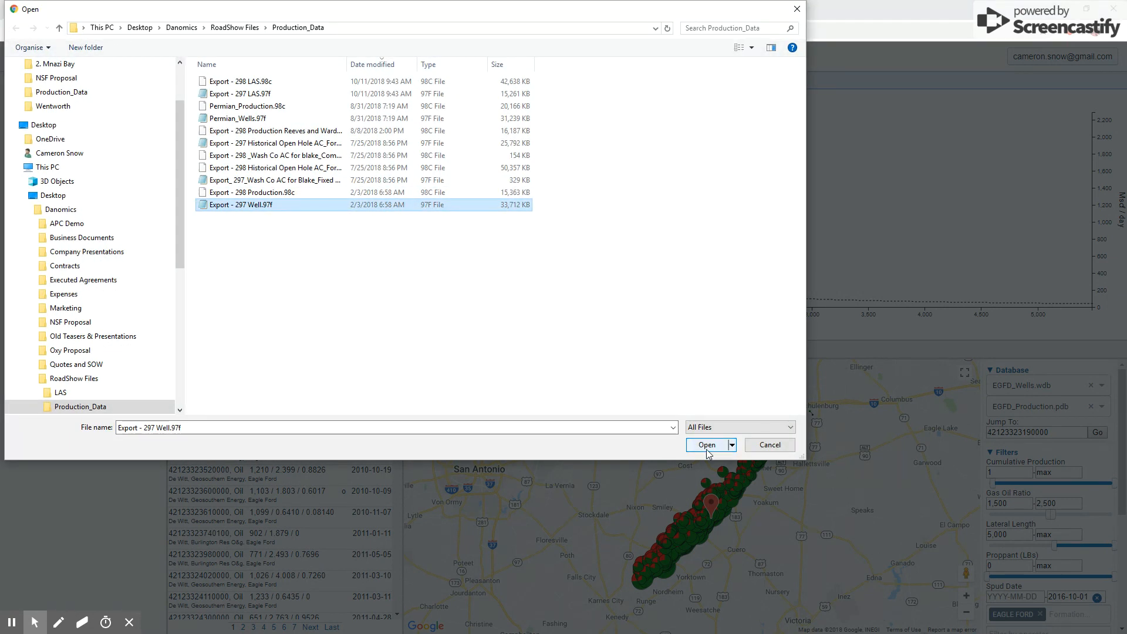
left_click(704, 444)
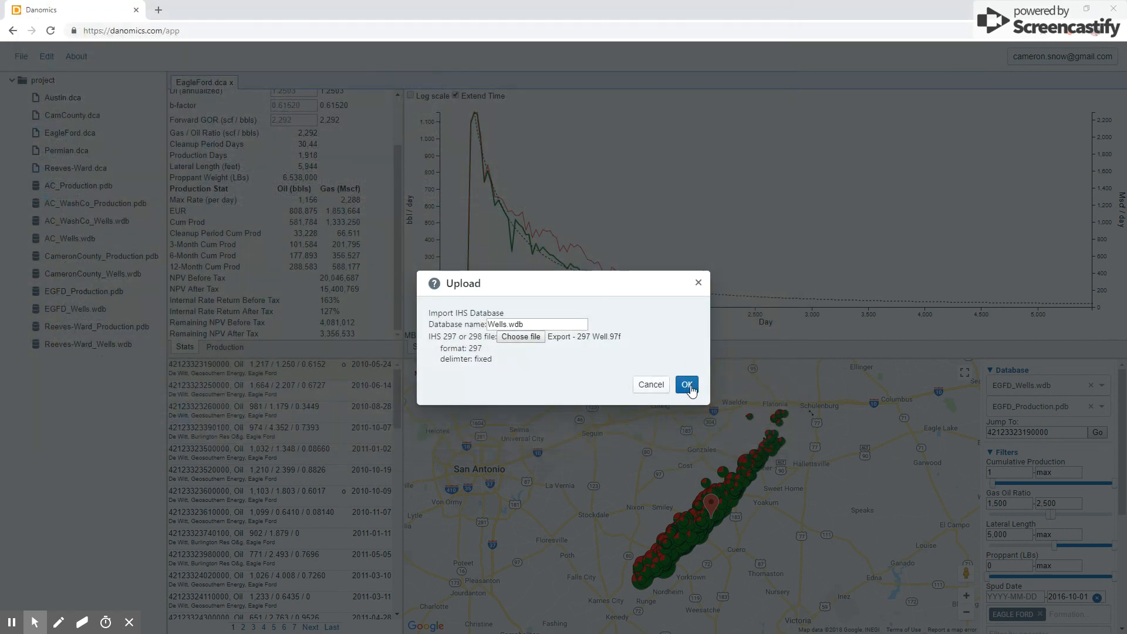
left_click(685, 386)
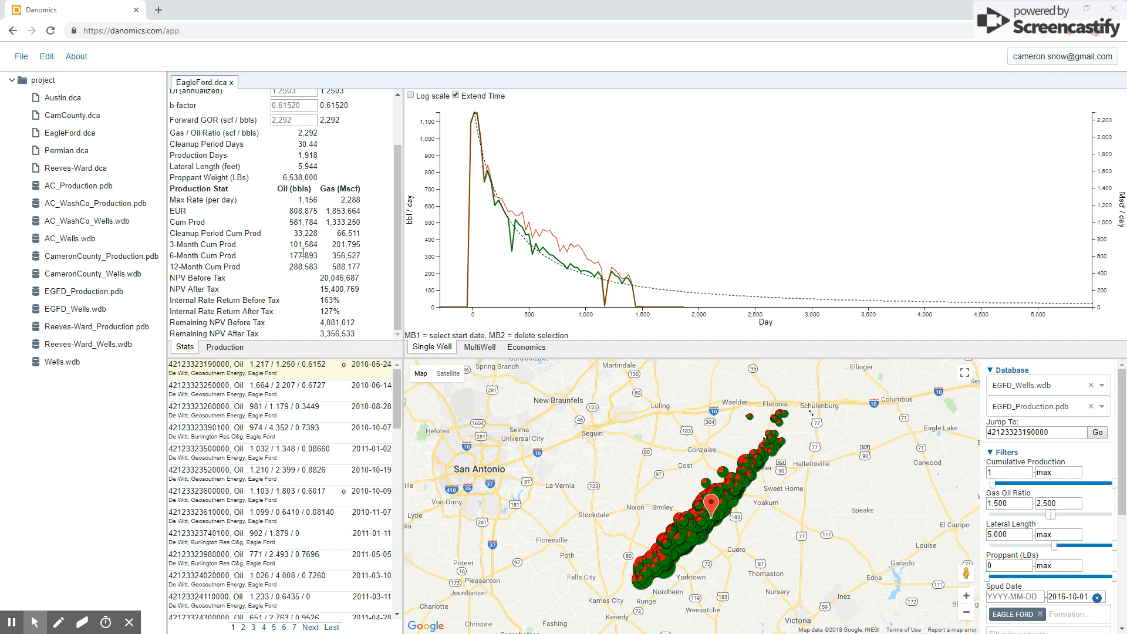
Upload the IHS file "Export - 298 Production.98c" as a database named Production.pdb
left_click(20, 59)
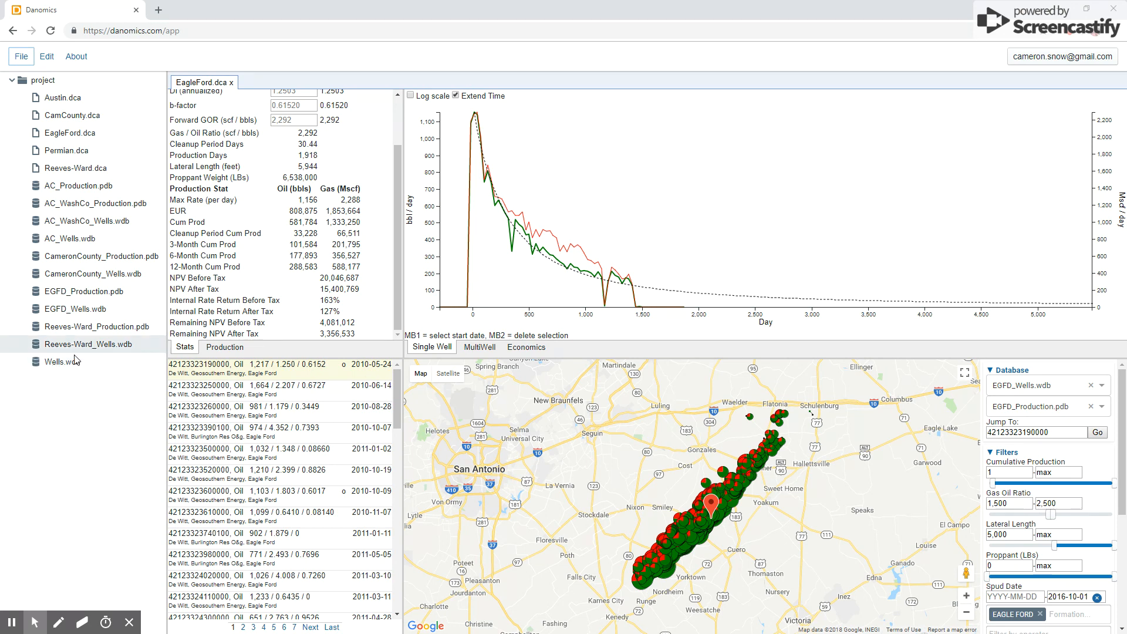
left_click(21, 57)
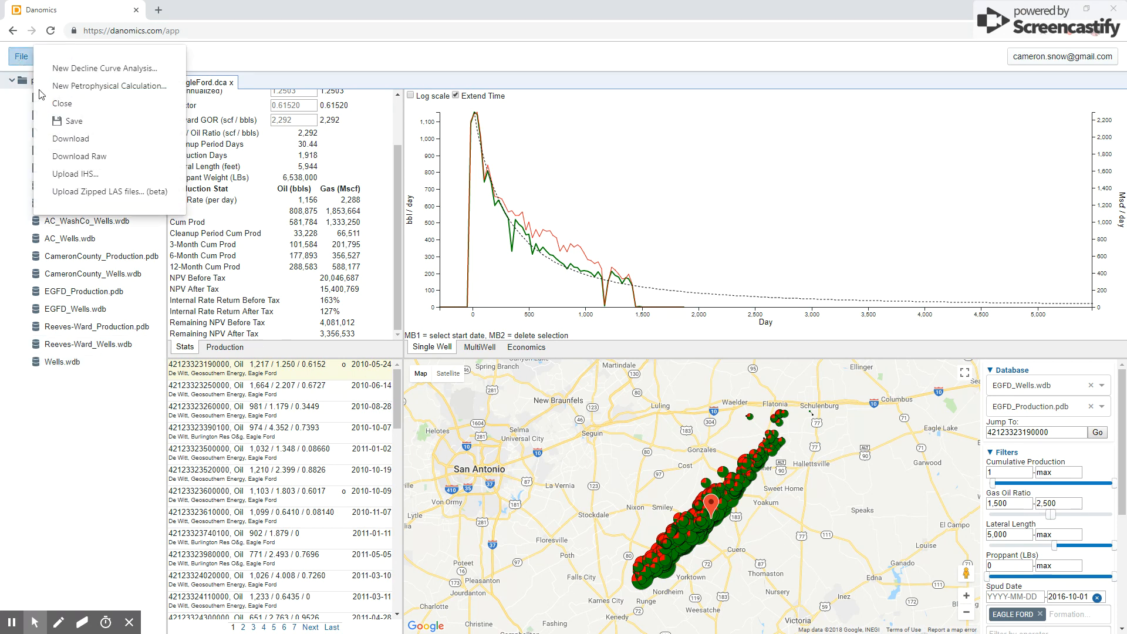
left_click(83, 175)
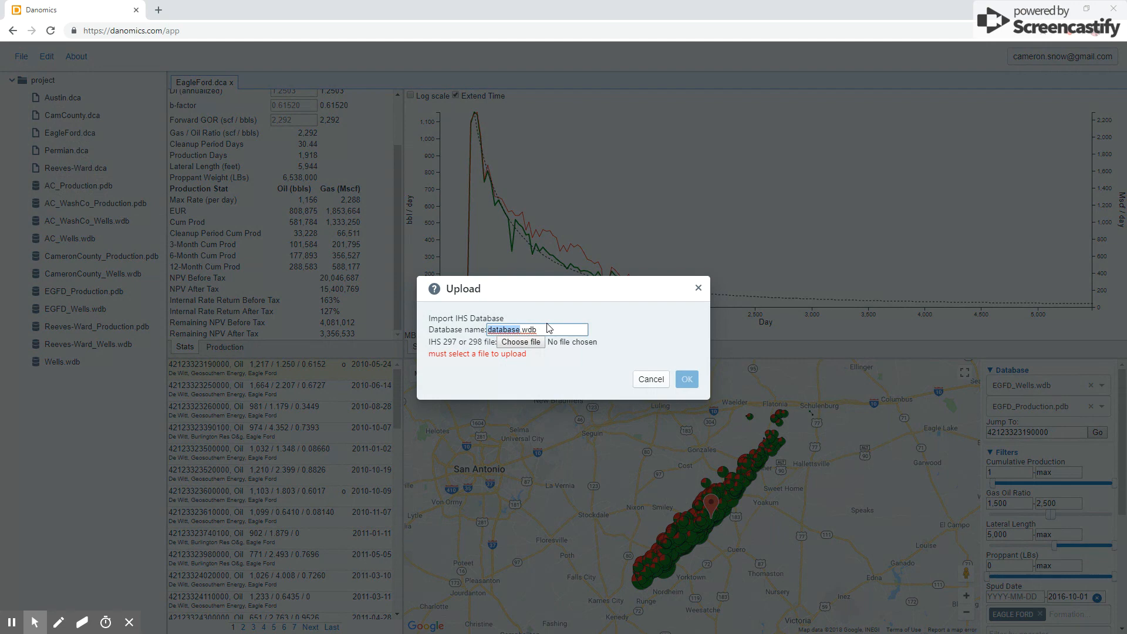
type("Production")
left_click(526, 342)
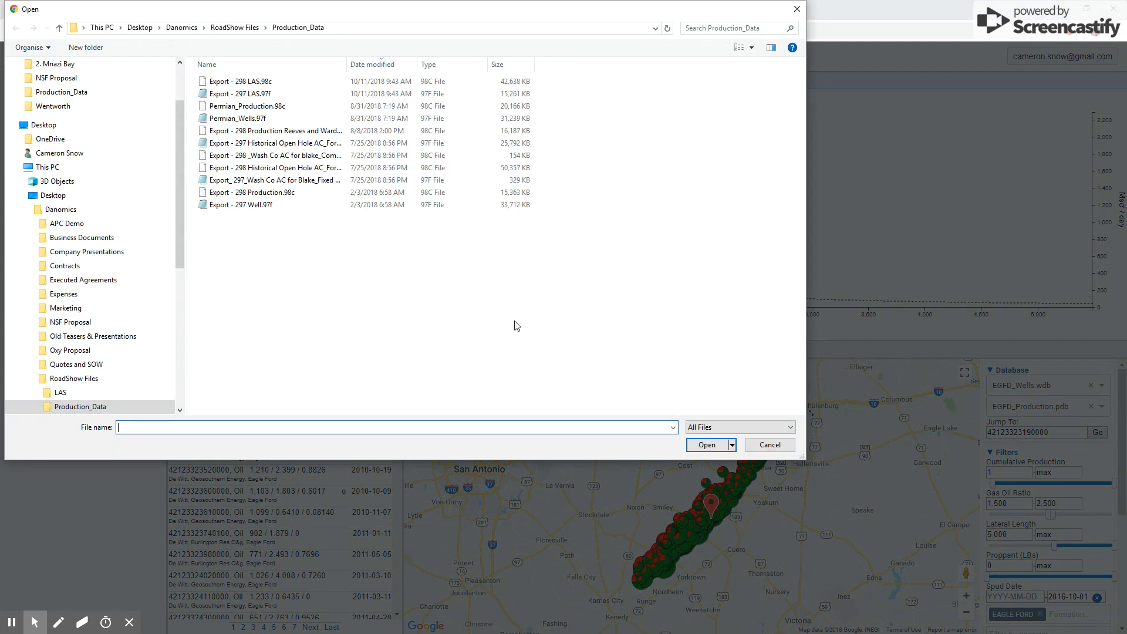
left_click(326, 194)
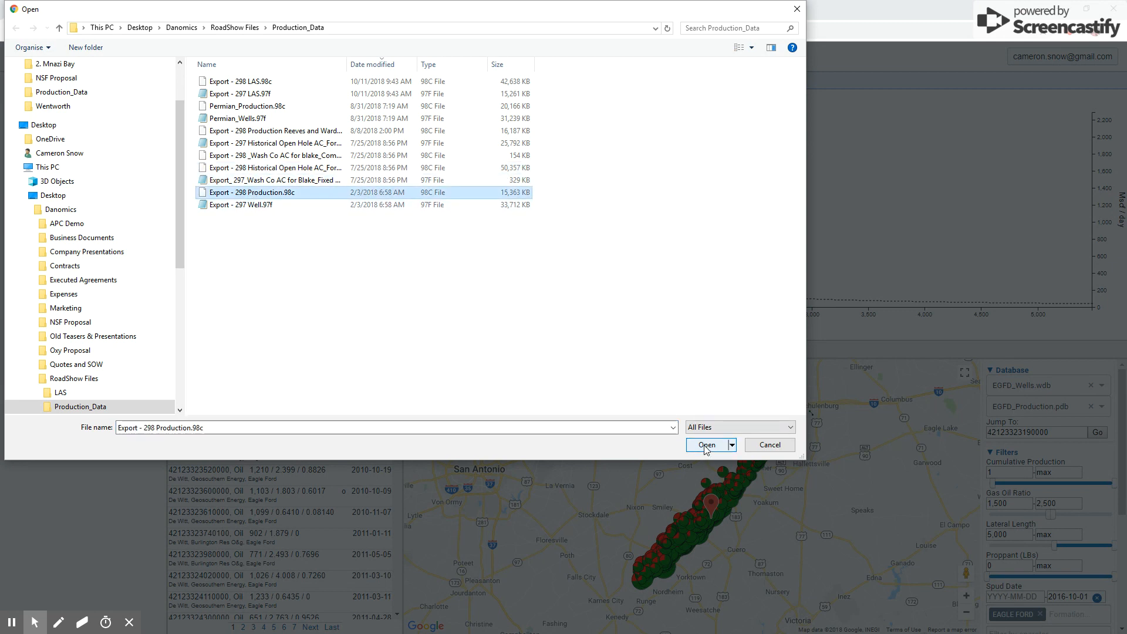
left_click(707, 446)
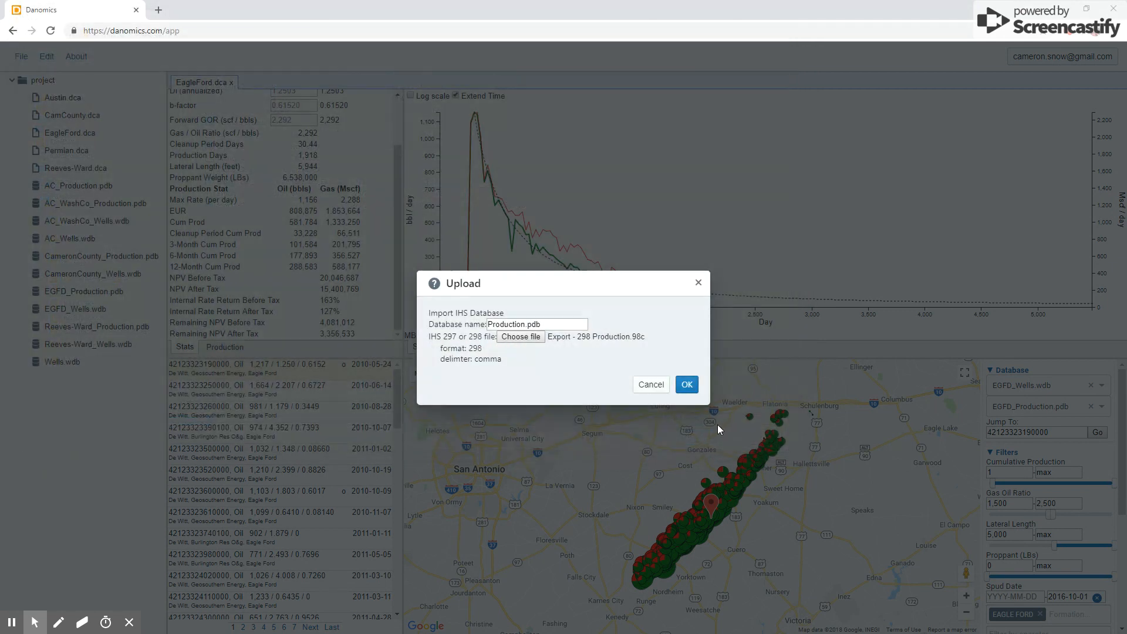
left_click(687, 385)
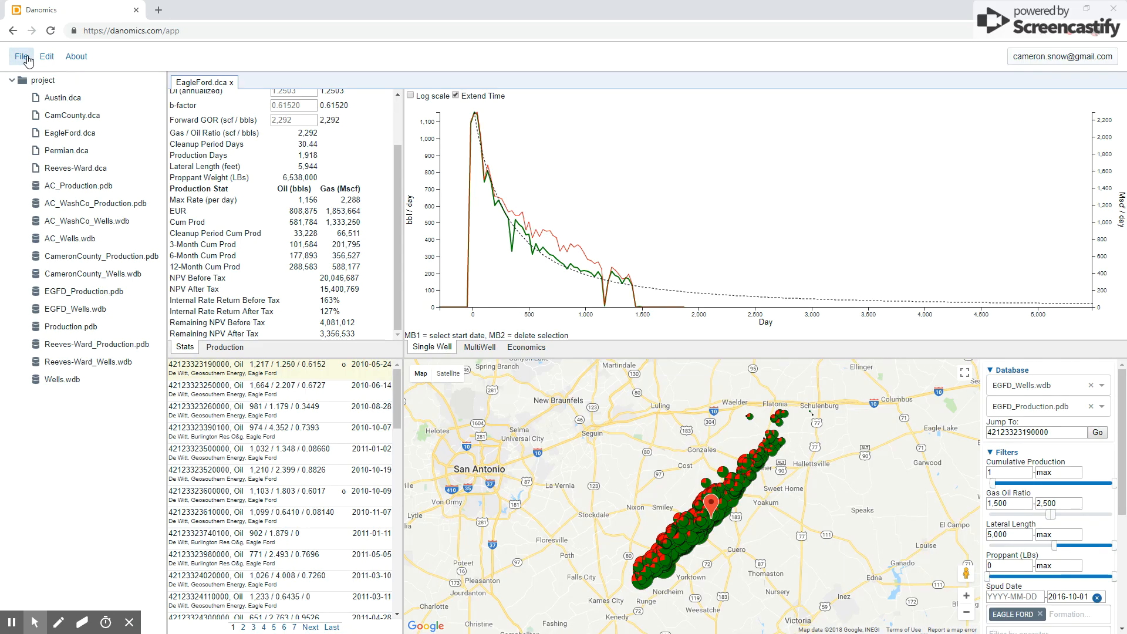
Create a new decline curve analysis named LinkedInDemo.dca and slightly widen its well list area
left_click(23, 57)
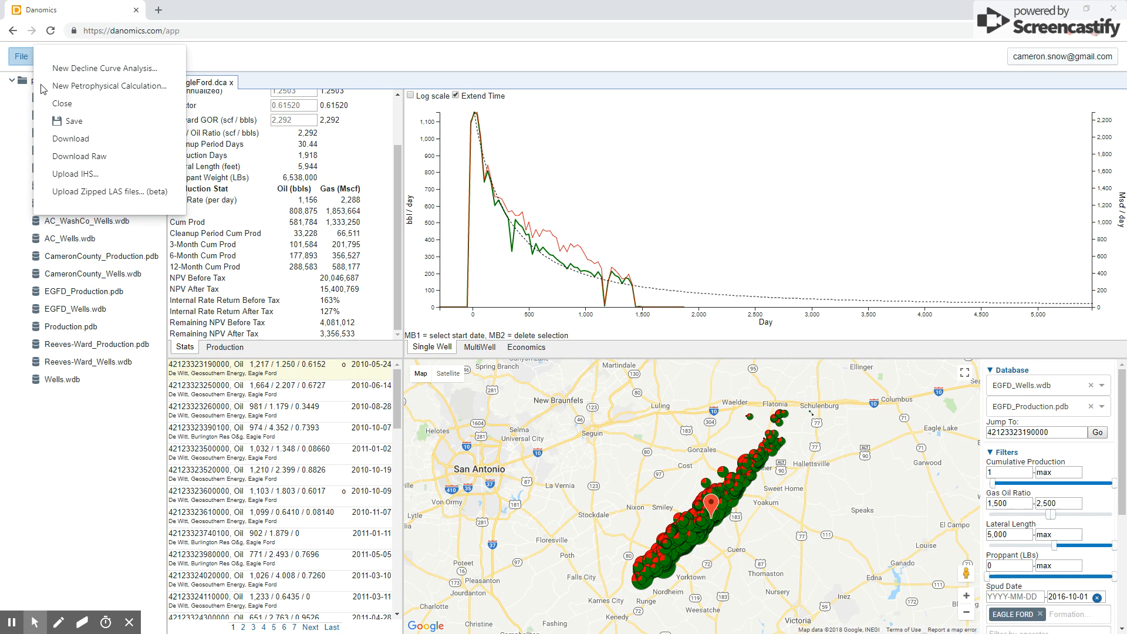
left_click(88, 68)
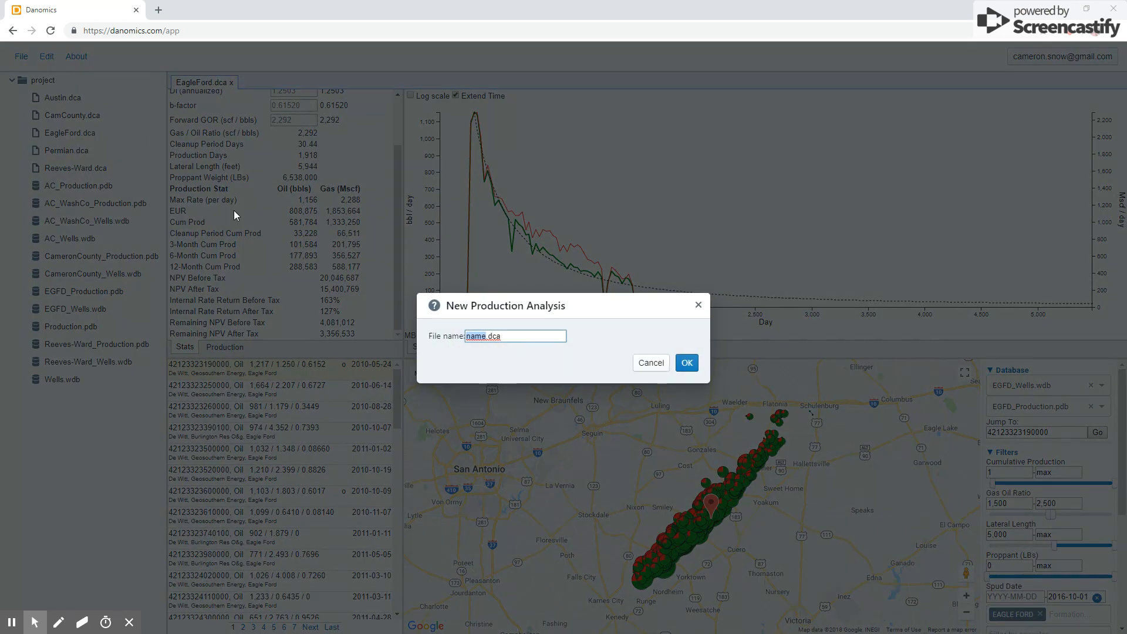
type("LinkedInDemo")
left_click(686, 362)
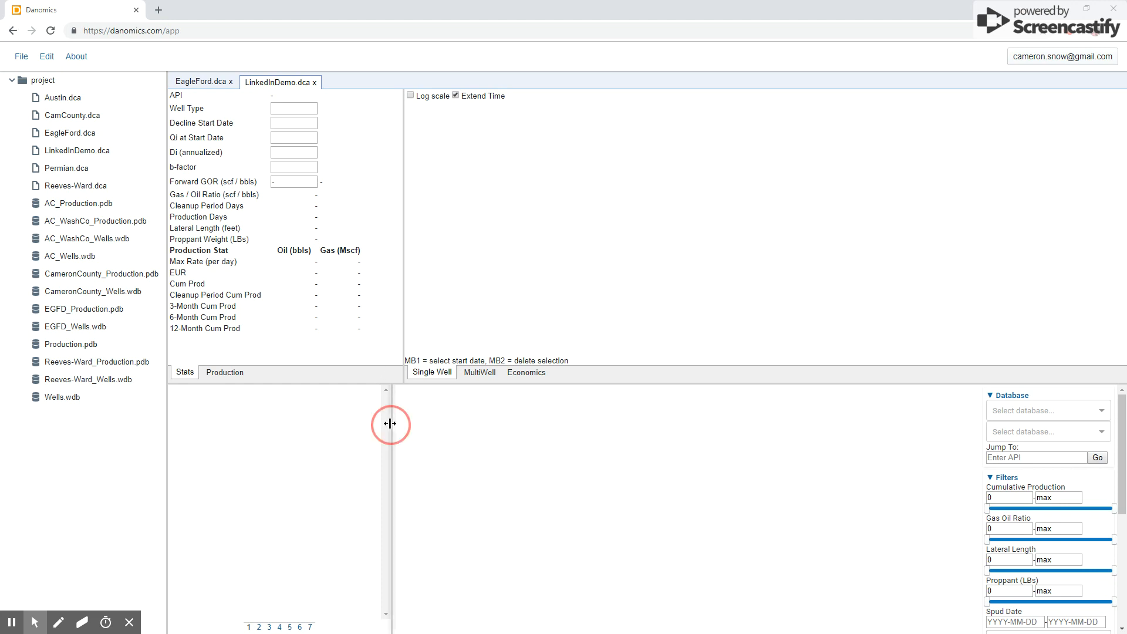
left_click_drag(390, 424, 402, 426)
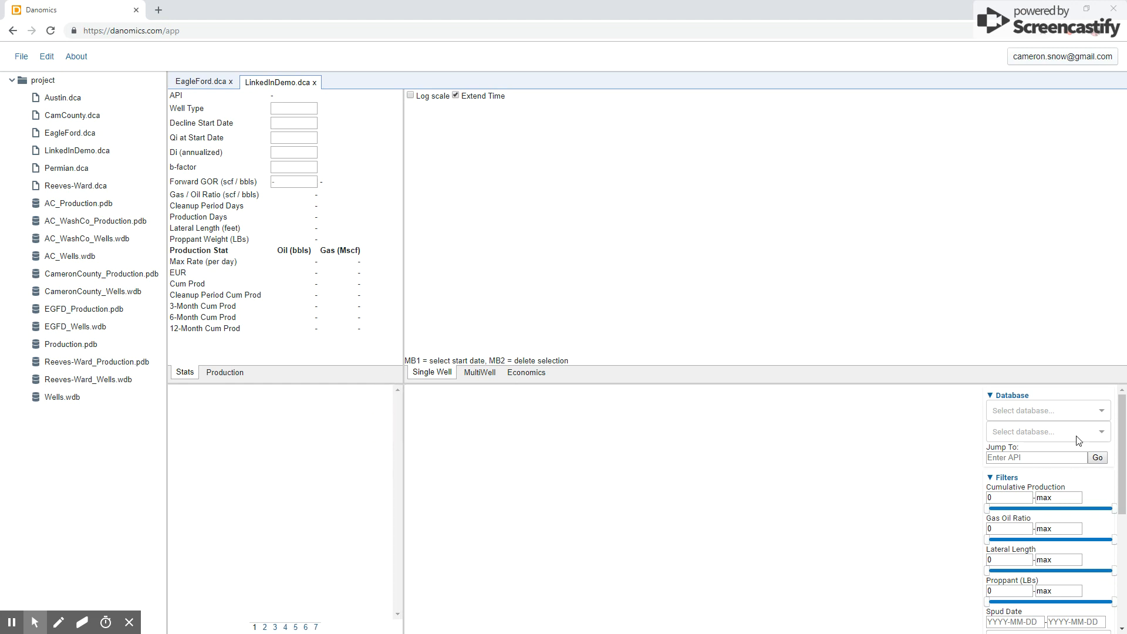
left_click(1100, 413)
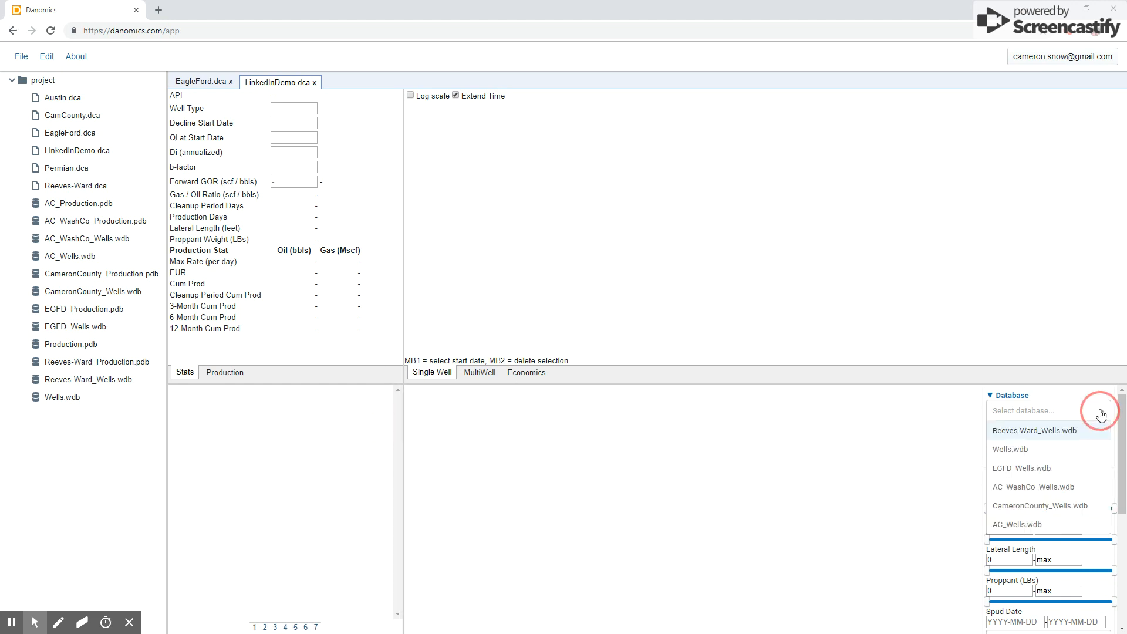
left_click(1042, 450)
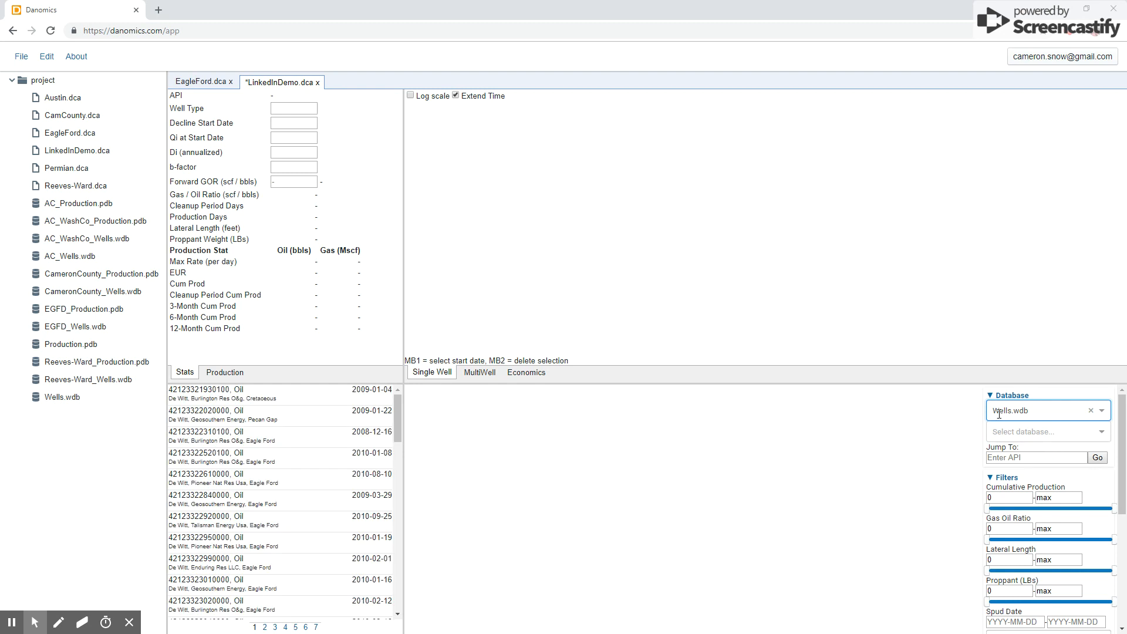
left_click(1104, 433)
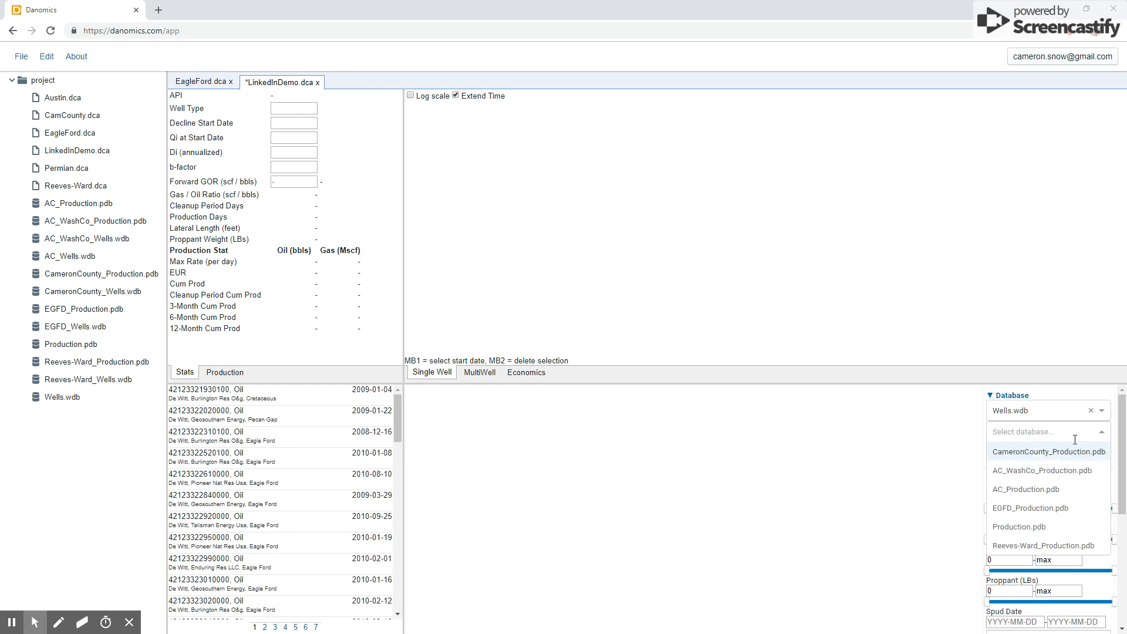
left_click(1044, 509)
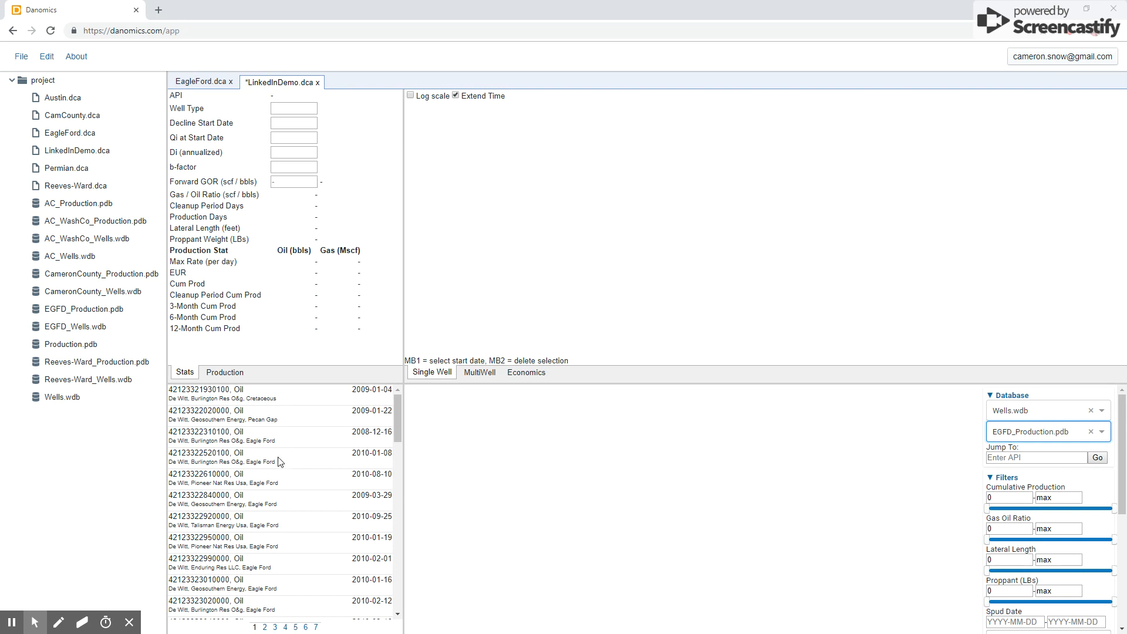
left_click(279, 479)
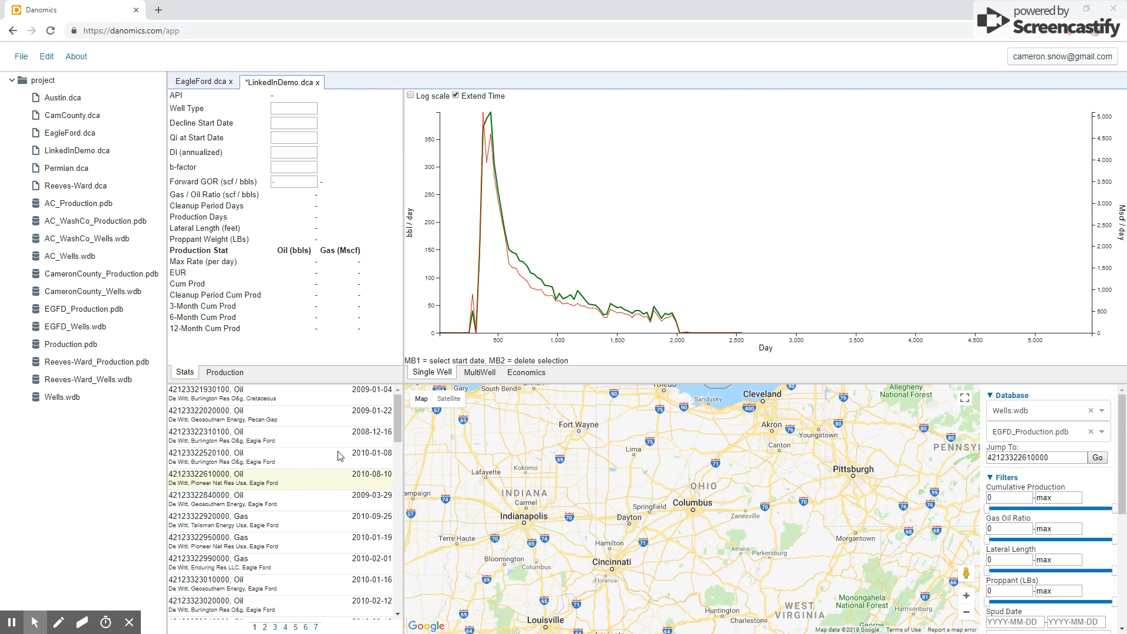
Set the current well's decline start date to 2011-03-31, just after the production peak
left_click(502, 138)
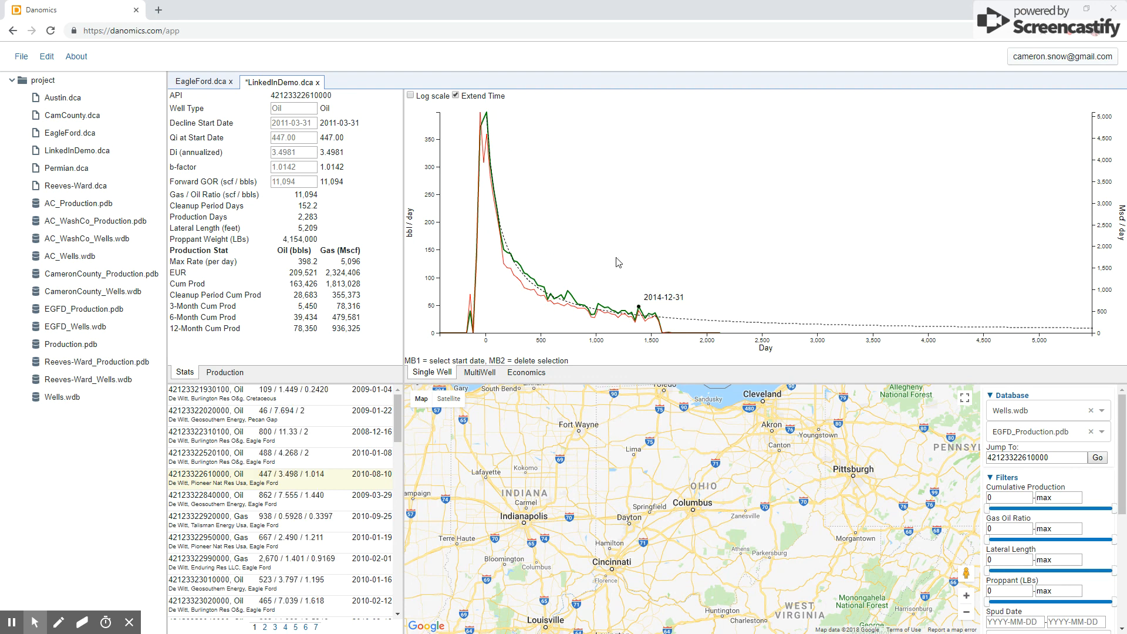
Locate the project's wells southeast of San Antonio on the map and examine their spread around the selected well
left_click_drag(636, 581, 725, 421)
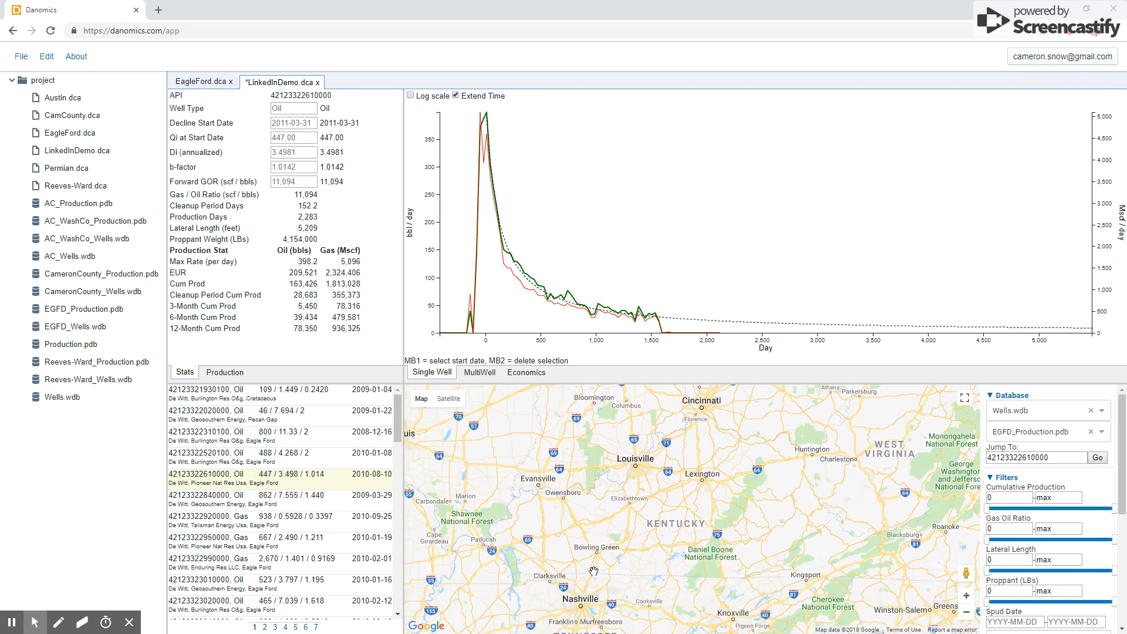
left_click_drag(572, 581, 761, 418)
left_click_drag(614, 559, 766, 406)
left_click_drag(684, 528, 771, 400)
left_click_drag(570, 504, 777, 543)
double_click(752, 486)
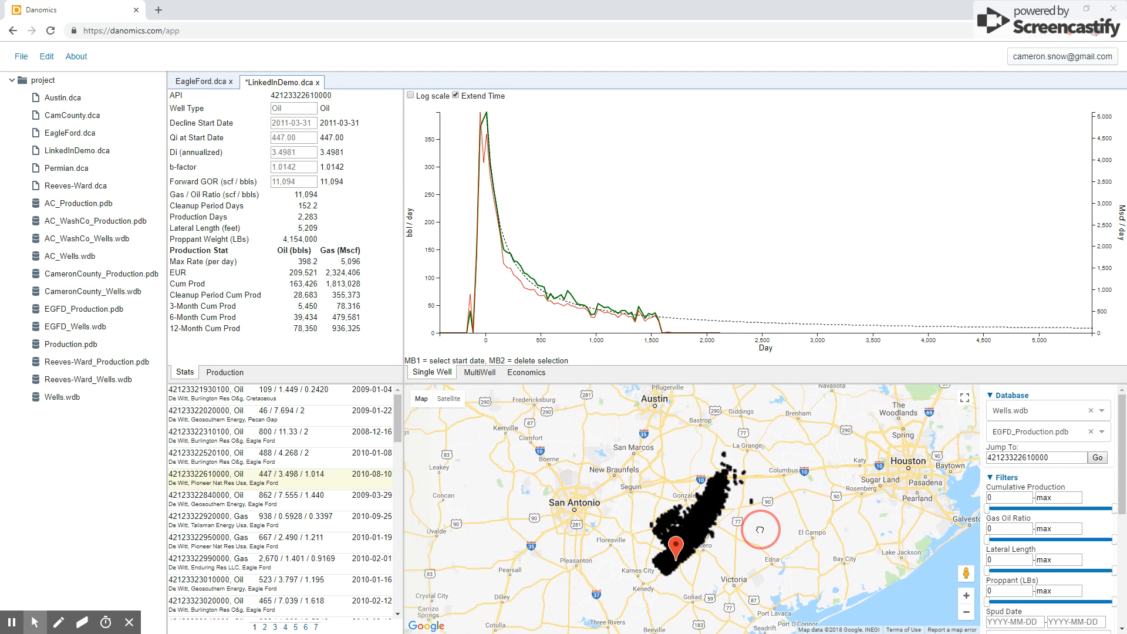
double_click(752, 536)
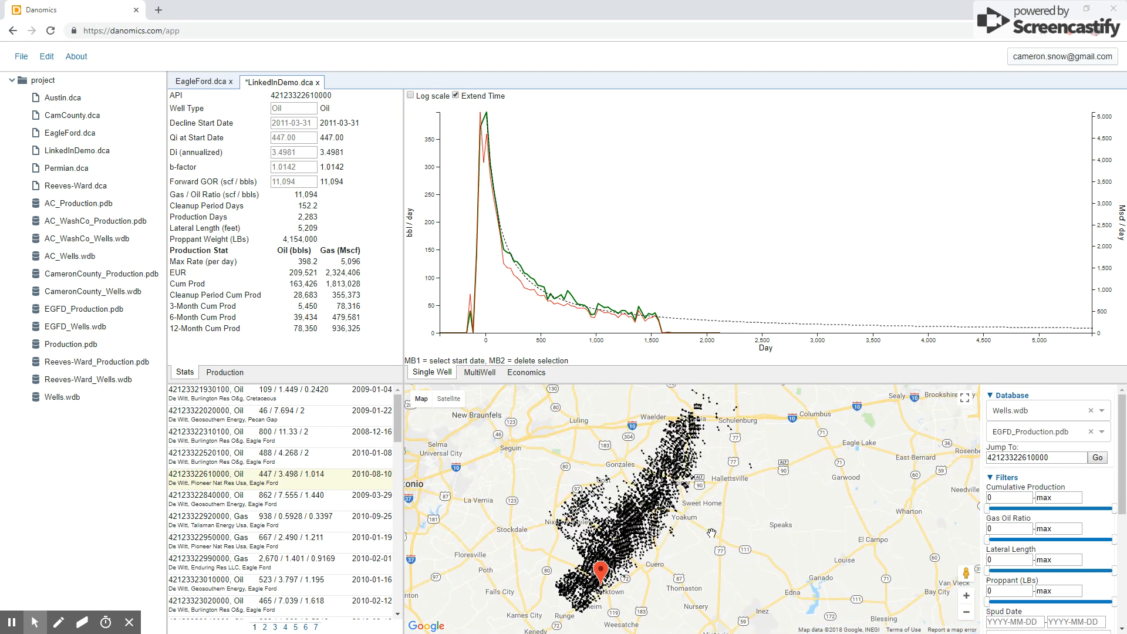
double_click(698, 551)
left_click_drag(696, 553, 796, 461)
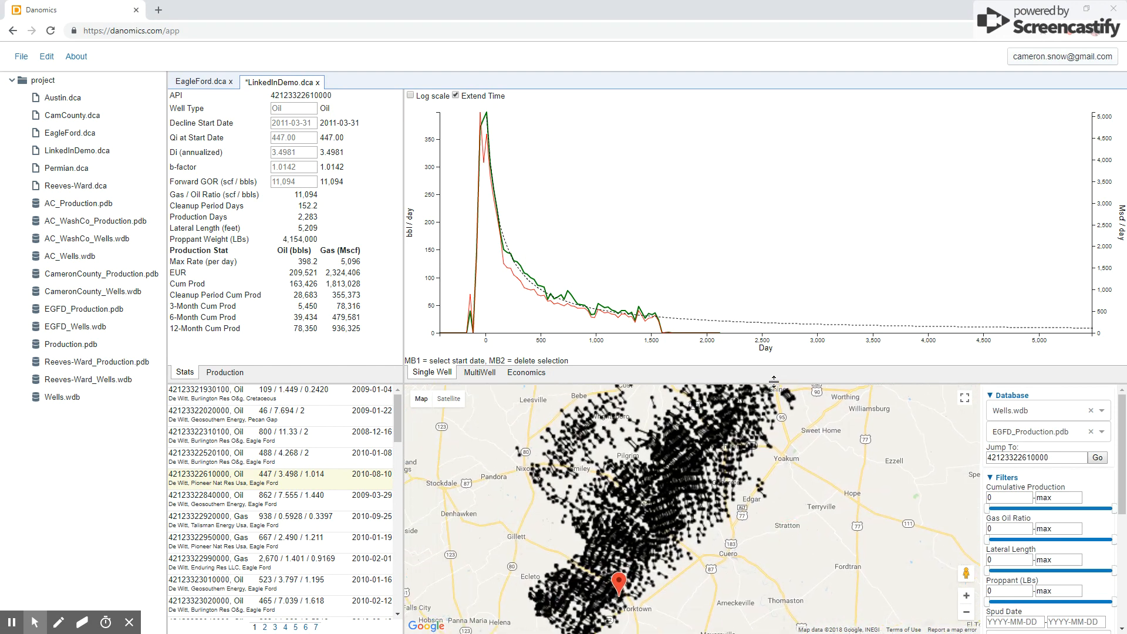
Enlarge the map area at the chart's expense and look closely at the well paths around Yorktown
left_click_drag(796, 381, 797, 304)
left_click_drag(782, 491, 818, 524)
double_click(786, 502)
left_click_drag(756, 579, 816, 474)
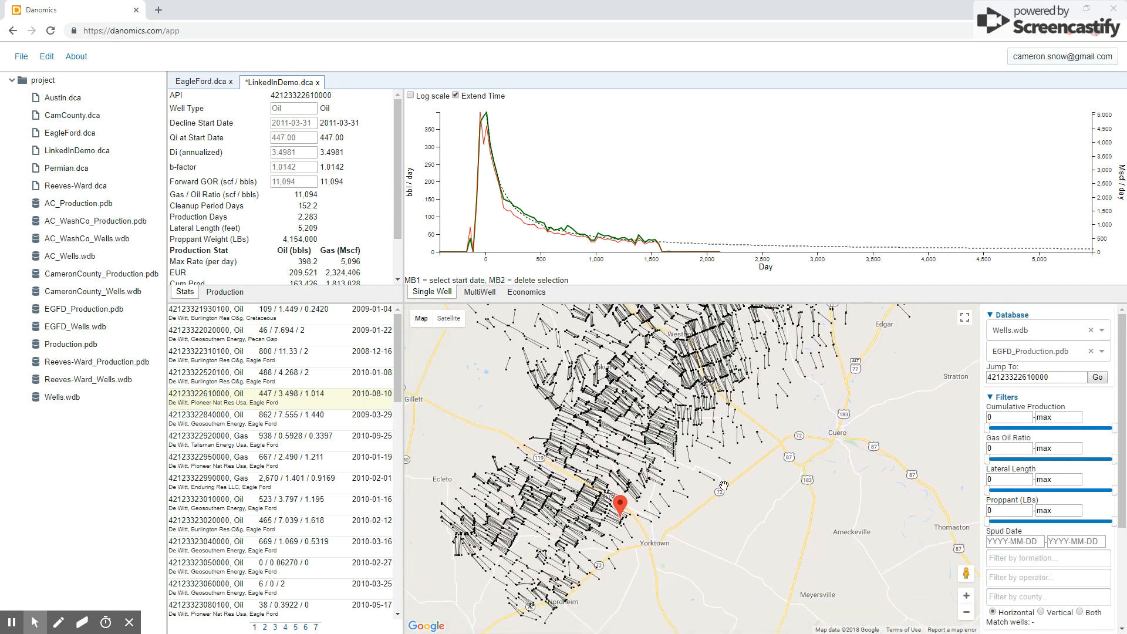
left_click(448, 317)
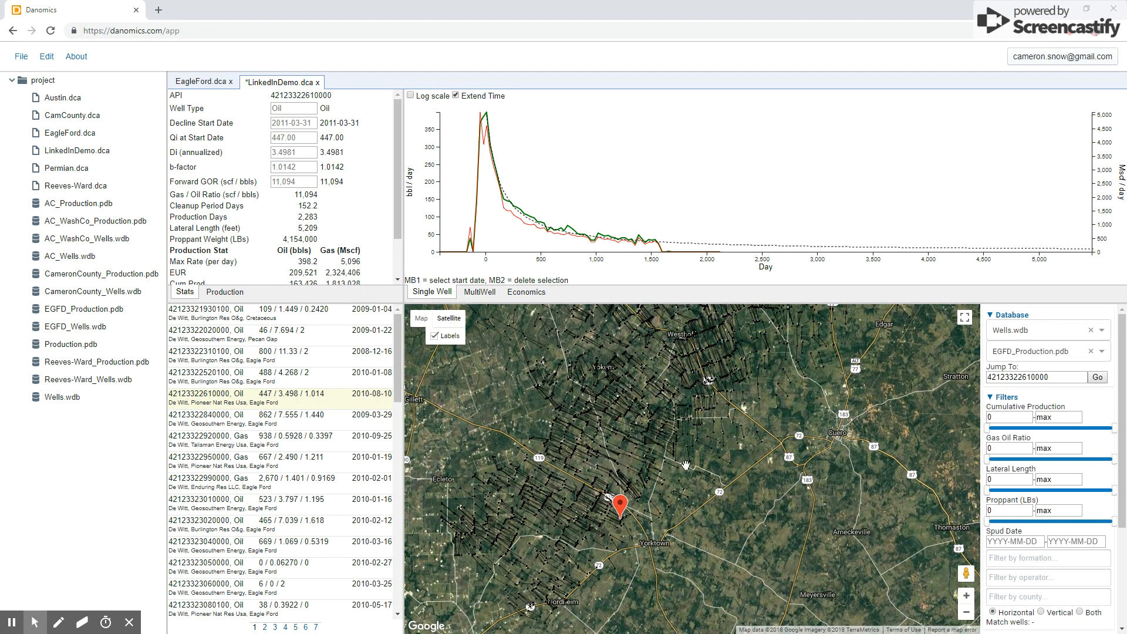
scroll(660, 434, "up", 3)
left_click(661, 433)
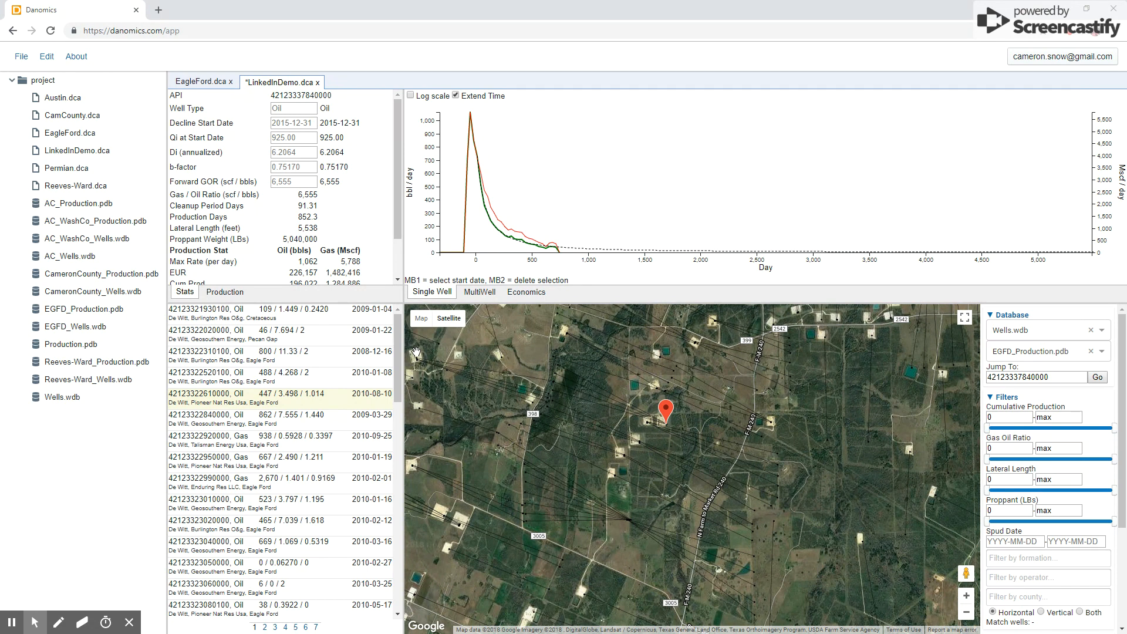
left_click(422, 321)
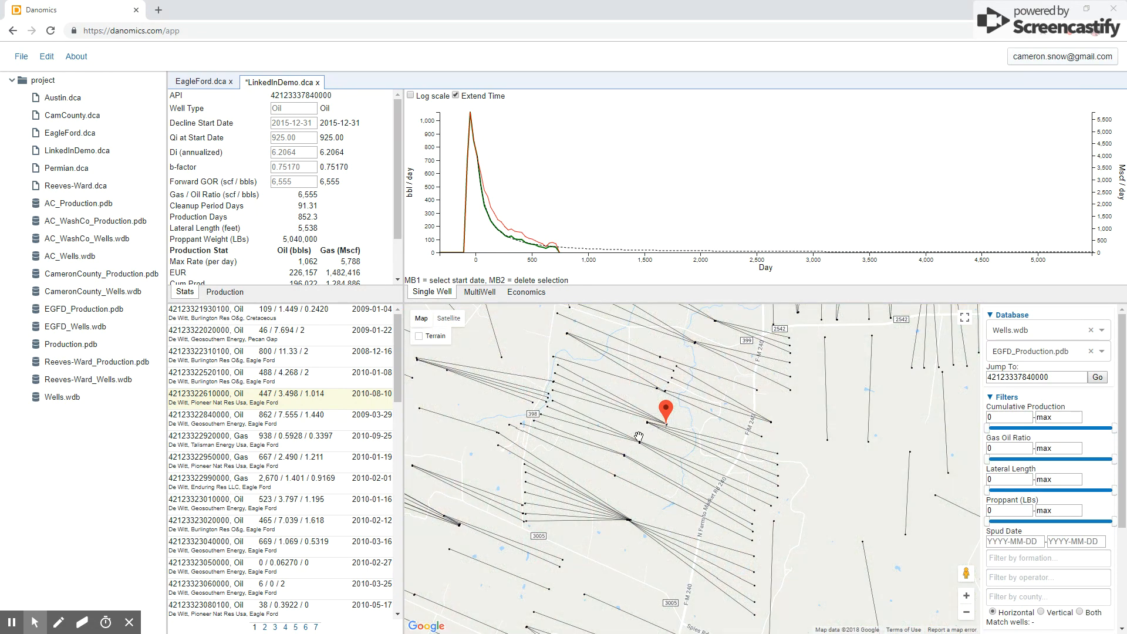
Show bubbles for the wells on the map and view their distribution across the whole field
scroll(806, 502, "down", 1)
scroll(806, 502, "down", 1)
left_click_drag(803, 523, 765, 491)
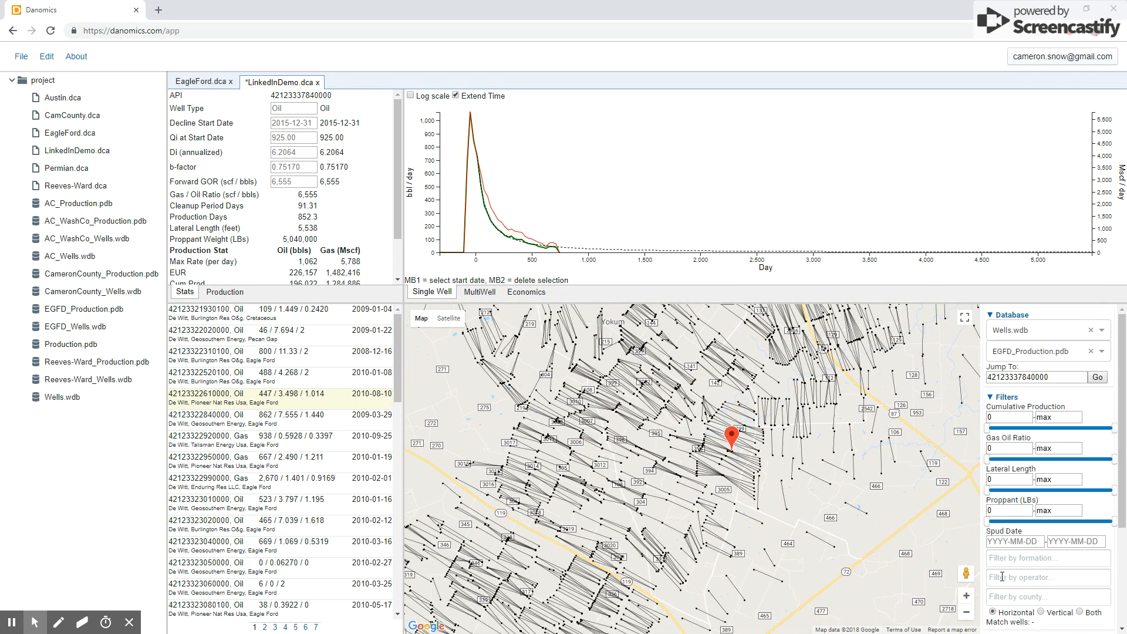
scroll(1005, 577, "down", 3)
left_click(993, 503)
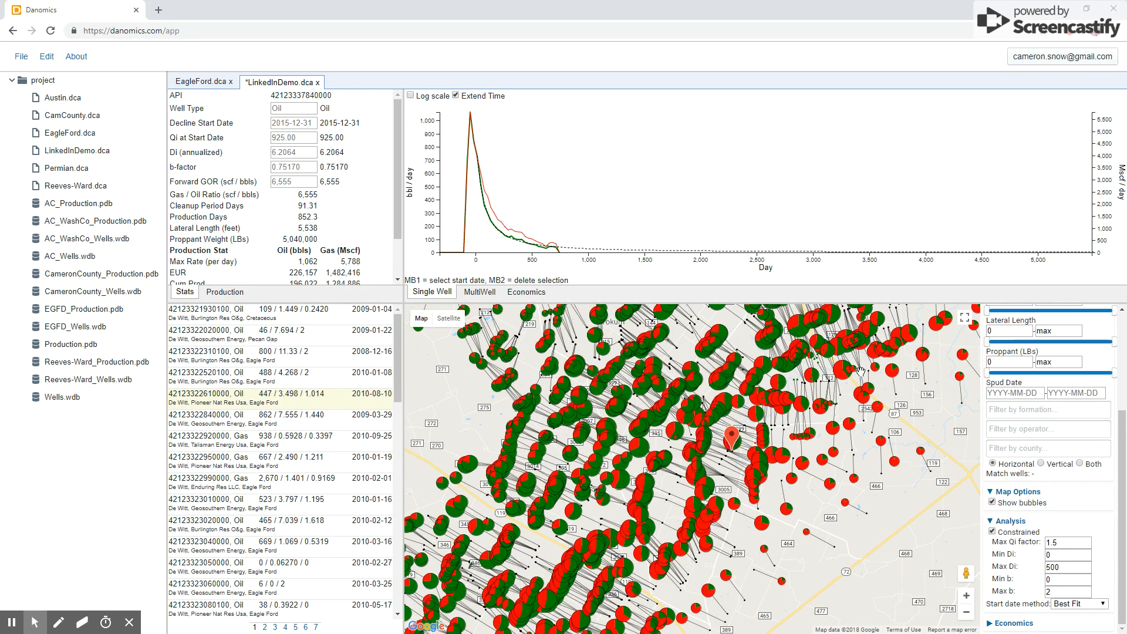
scroll(774, 479, "down", 2)
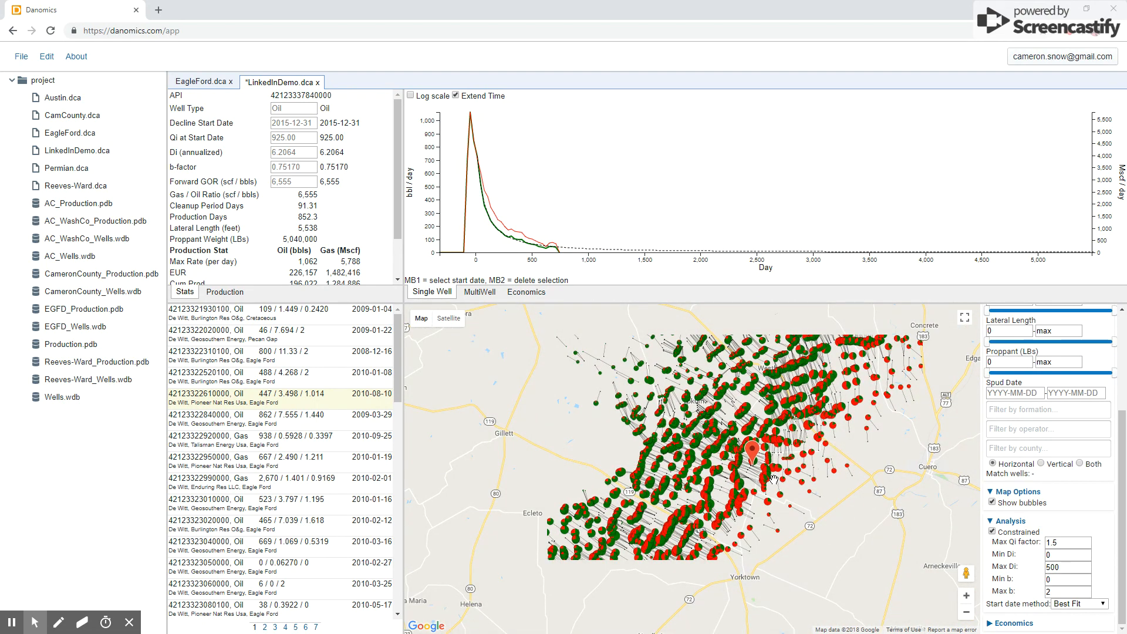
scroll(774, 479, "down", 1)
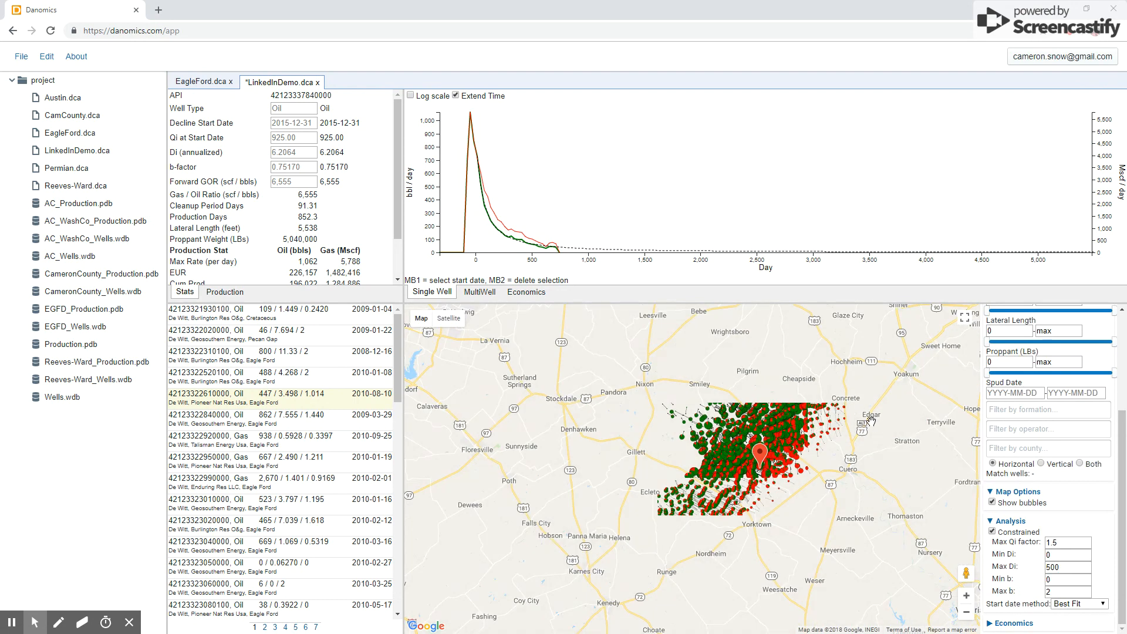
left_click_drag(871, 421, 790, 468)
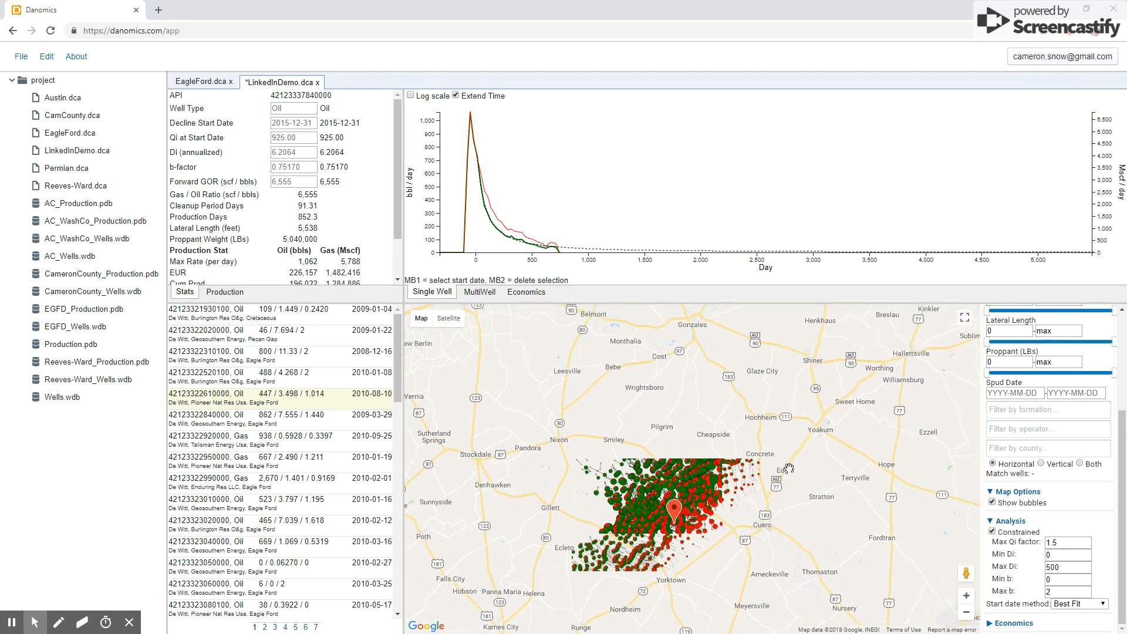
Collapse the Database and Map Options sections of the analysis settings
left_click_drag(1122, 434, 1122, 330)
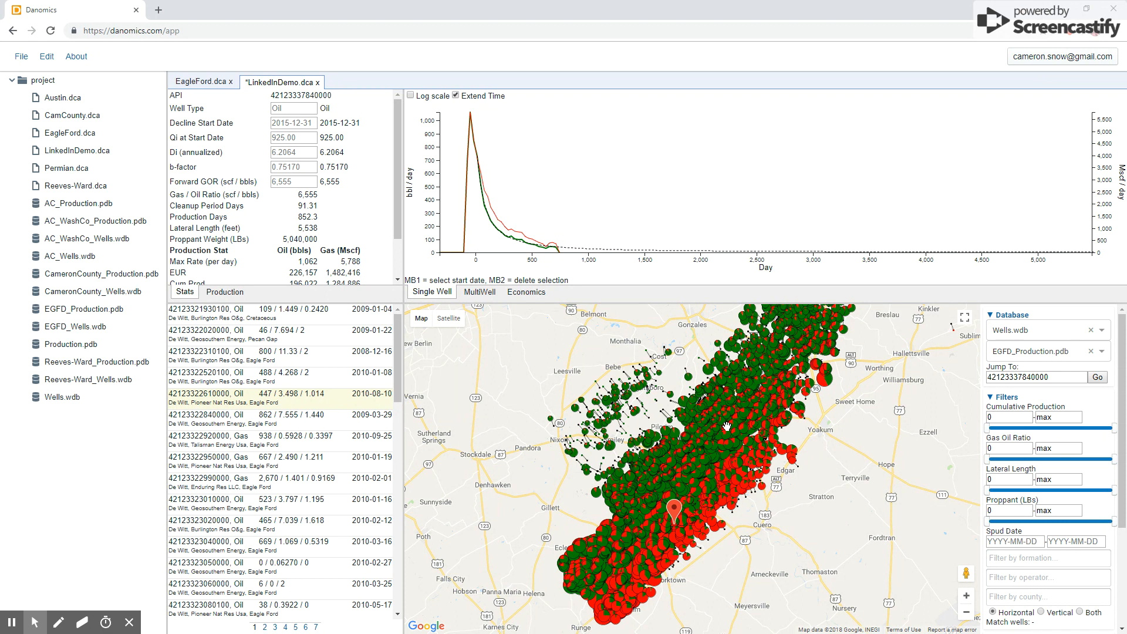
left_click(993, 318)
scroll(1118, 371, "down", 2)
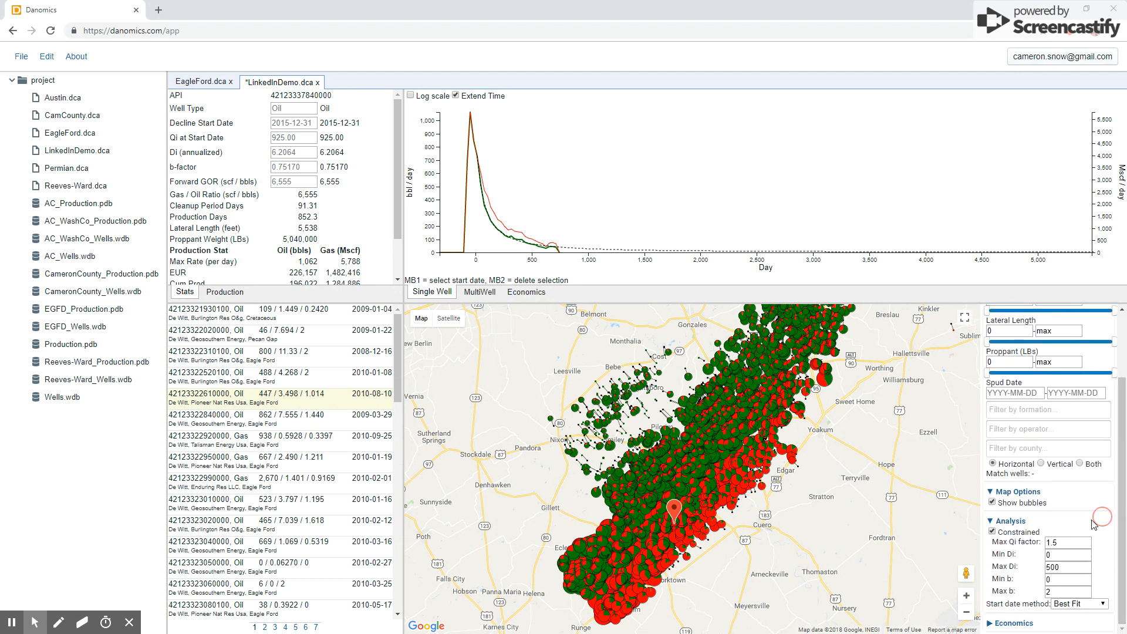
left_click(998, 494)
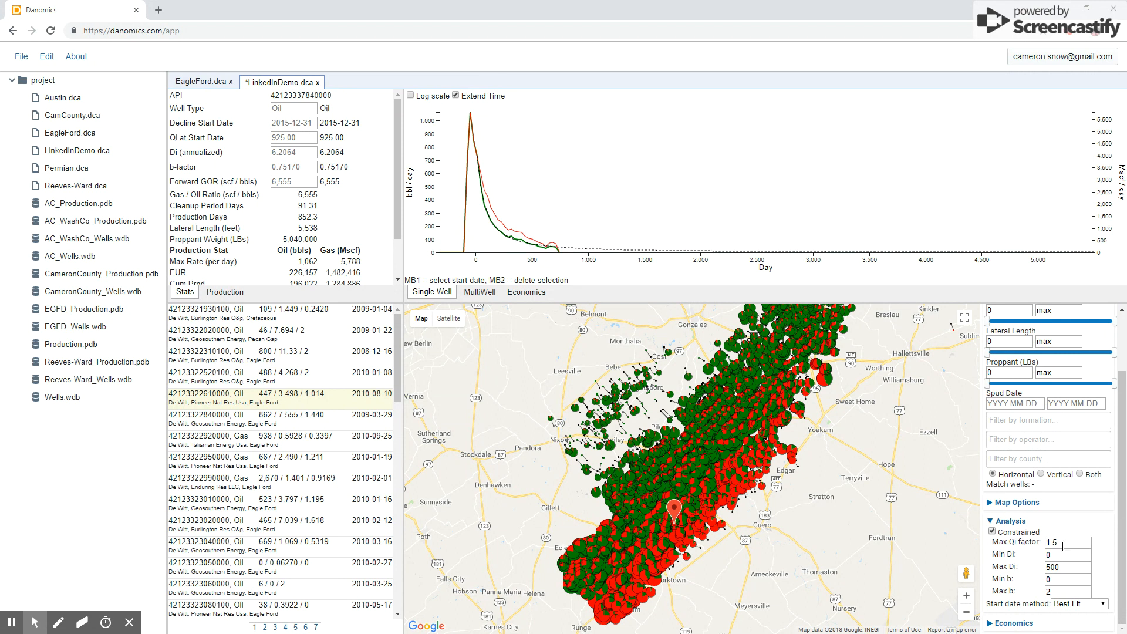
Constrain the analysis to a maximum Qi factor of 1.3 and maximum b of 1.5, with Max as start date method, and collapse its section
left_click_drag(1045, 543, 1049, 545)
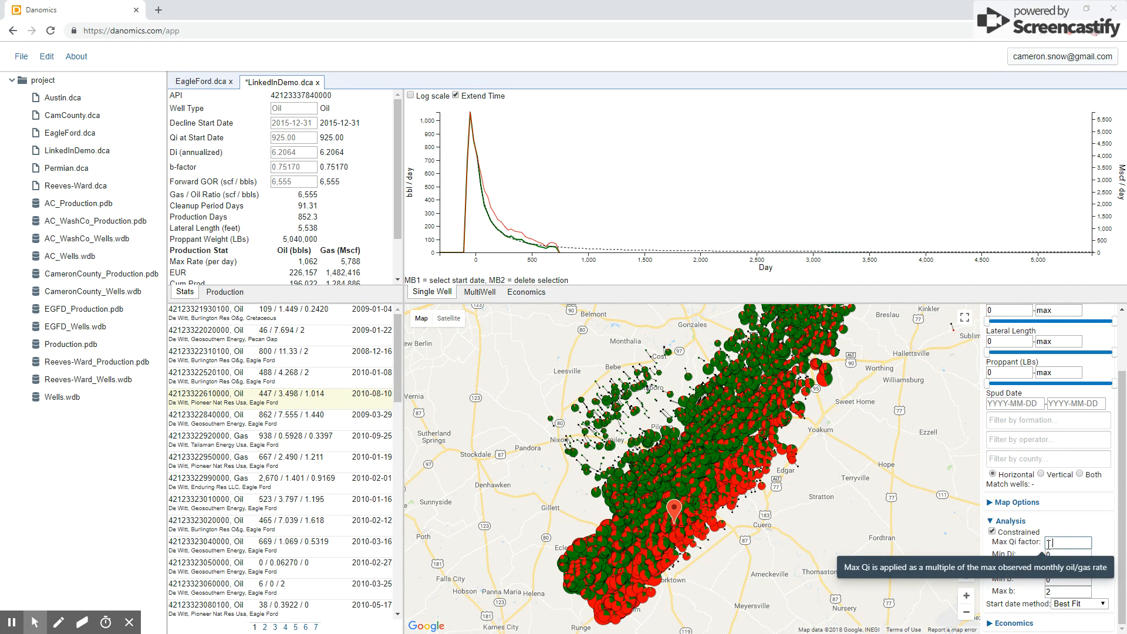
left_click(1059, 555)
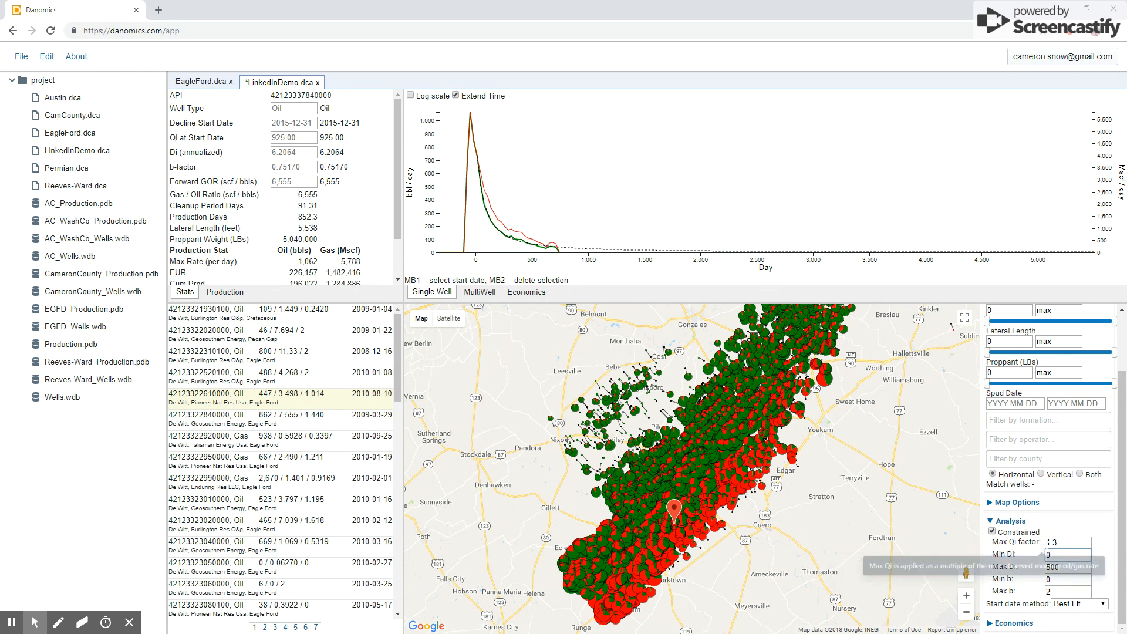
double_click(1058, 591)
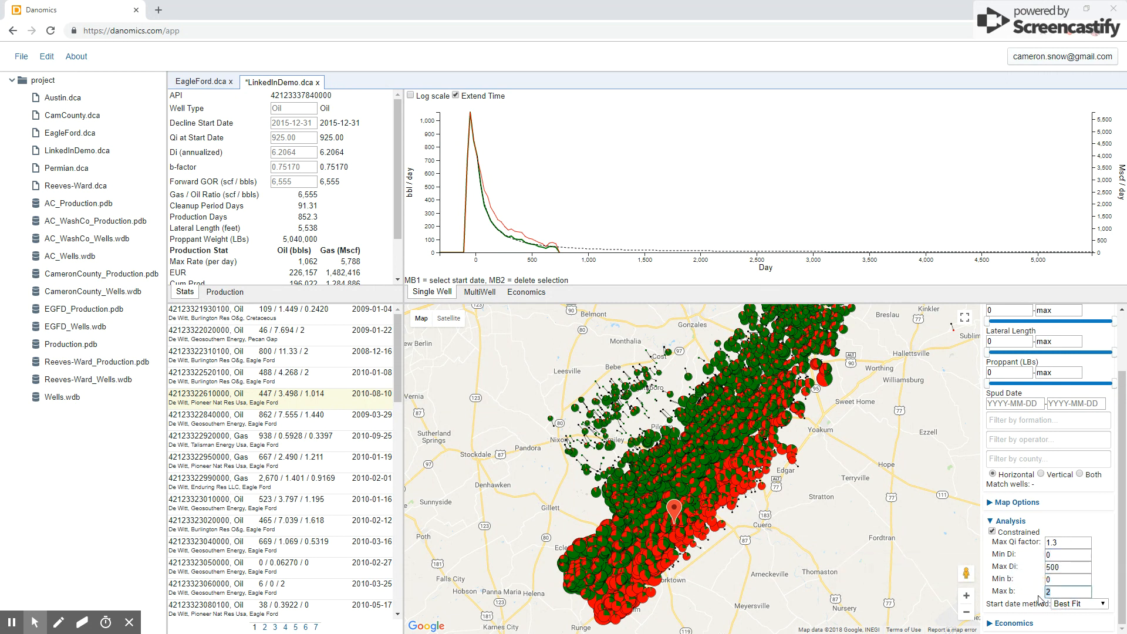
left_click(1057, 580)
left_click(1104, 608)
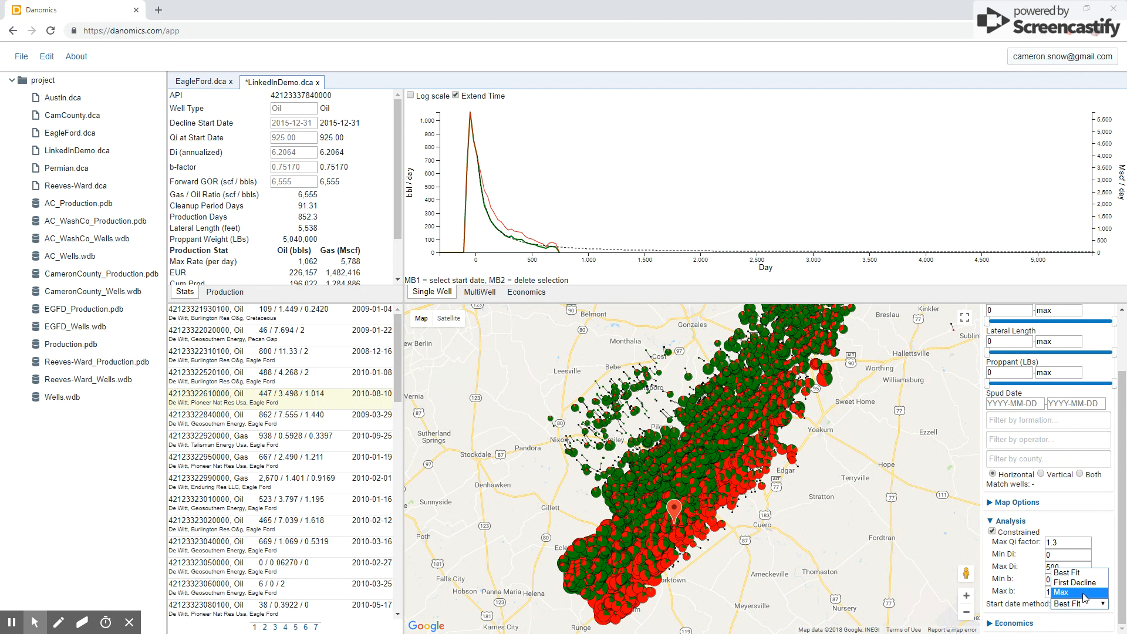
left_click(1084, 598)
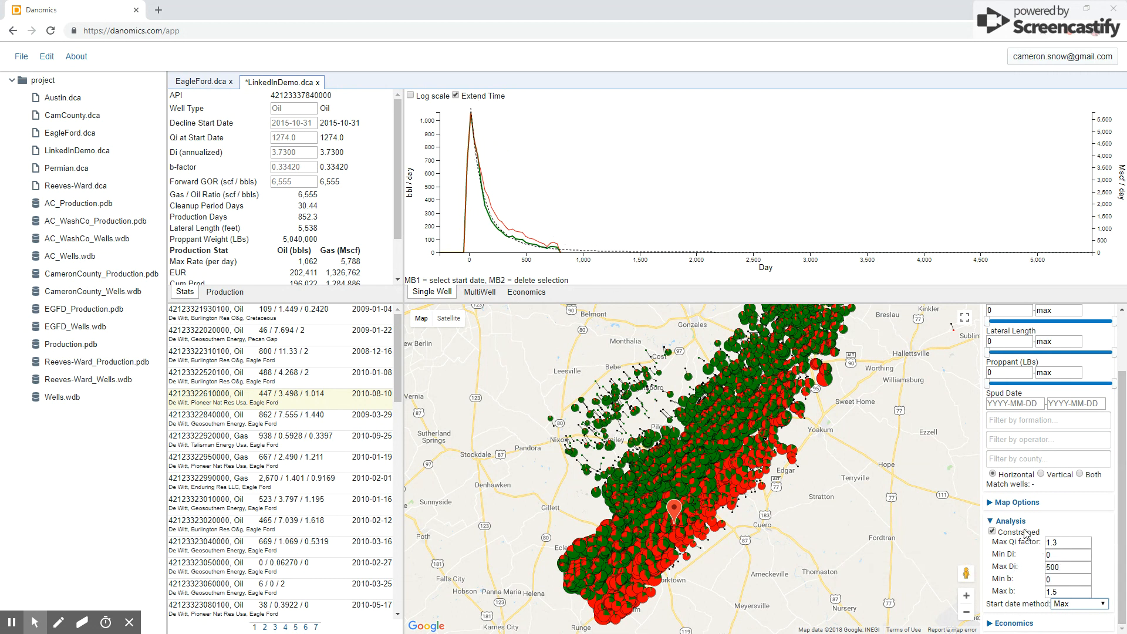
left_click(991, 522)
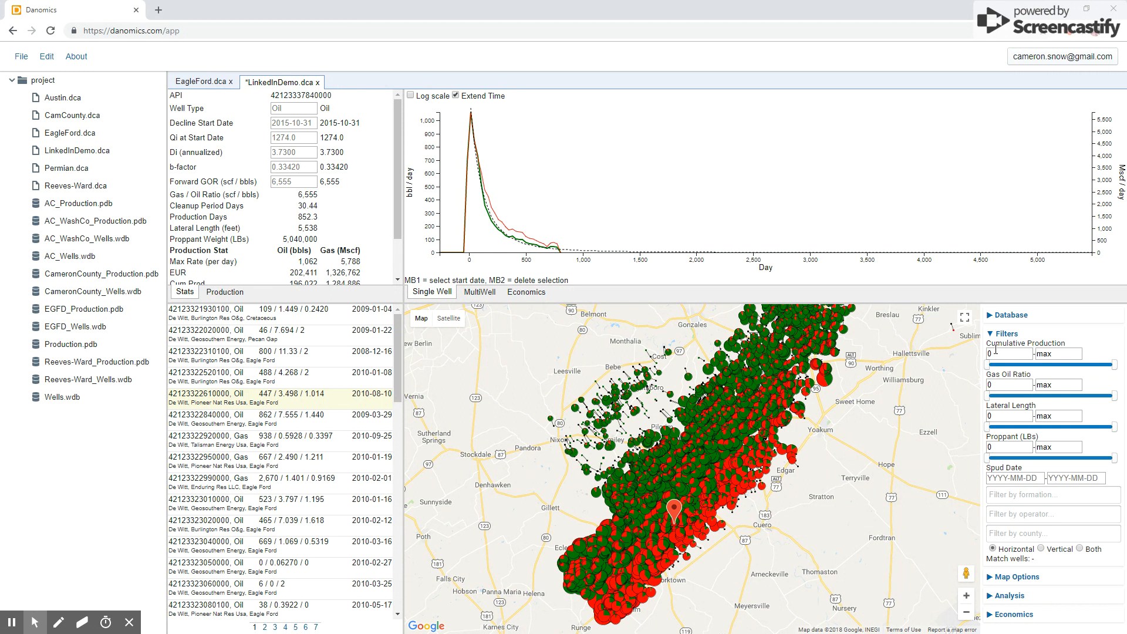
Filter the wells to spud dates no later than 2016-10-01
left_click(1092, 479)
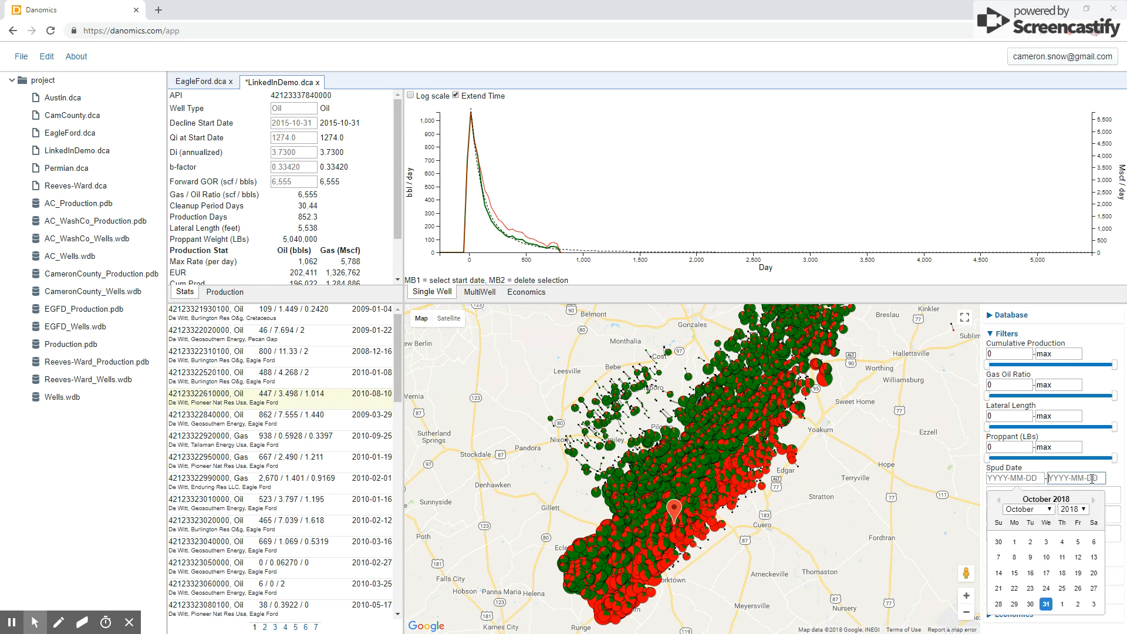
left_click(1083, 509)
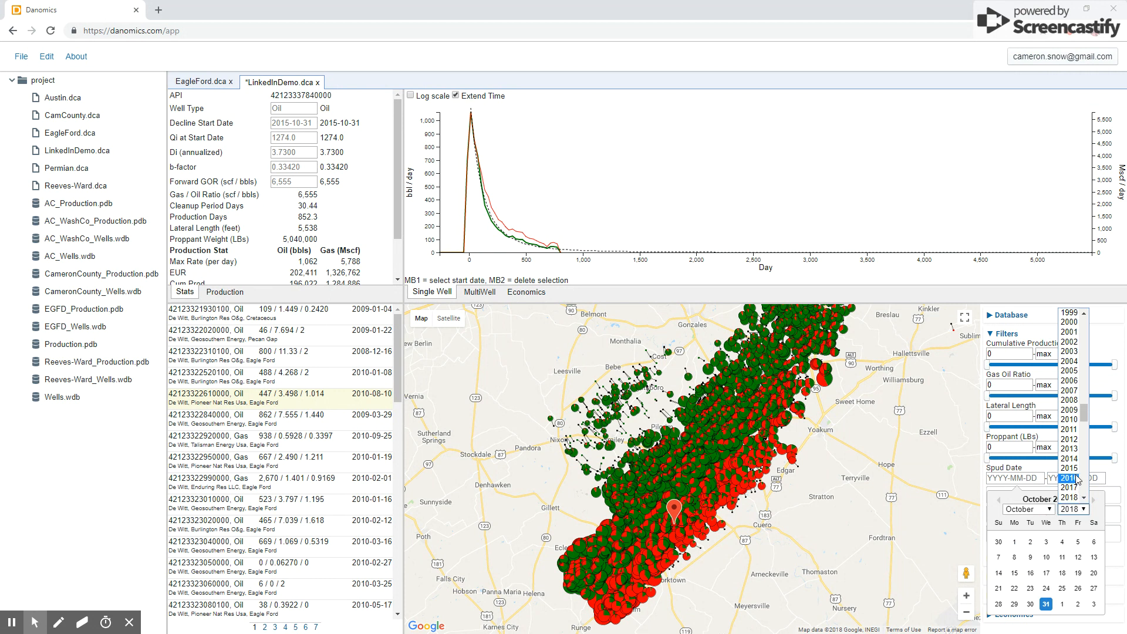
left_click(1070, 478)
left_click(1094, 541)
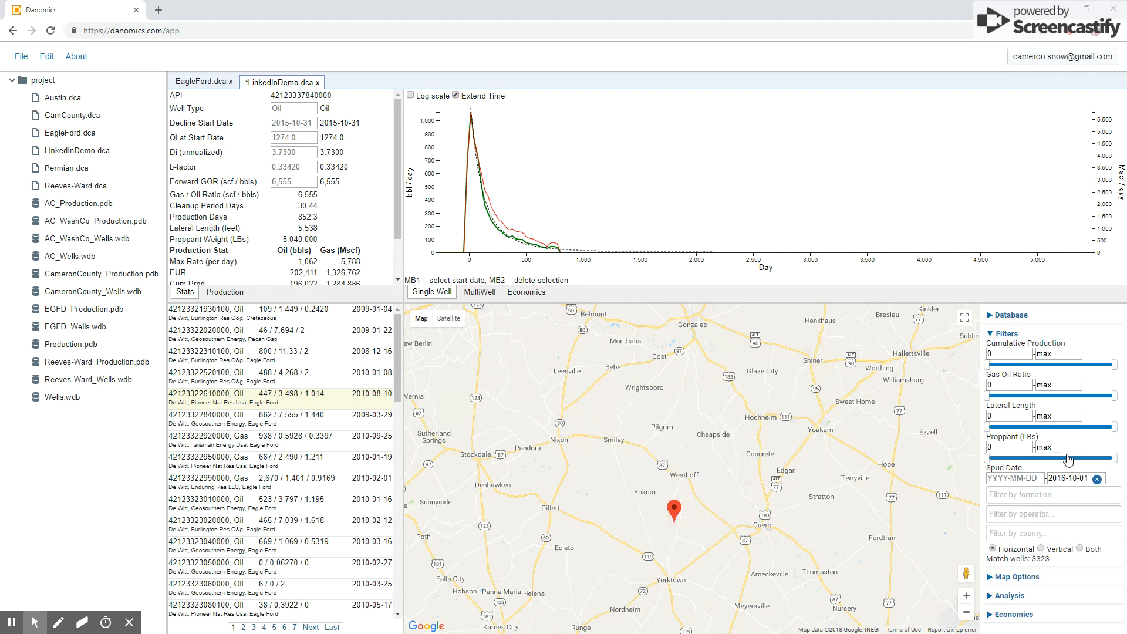
Filter the wells to a minimum cumulative production of 1 and a maximum gas oil ratio of 2,500
left_click(998, 353)
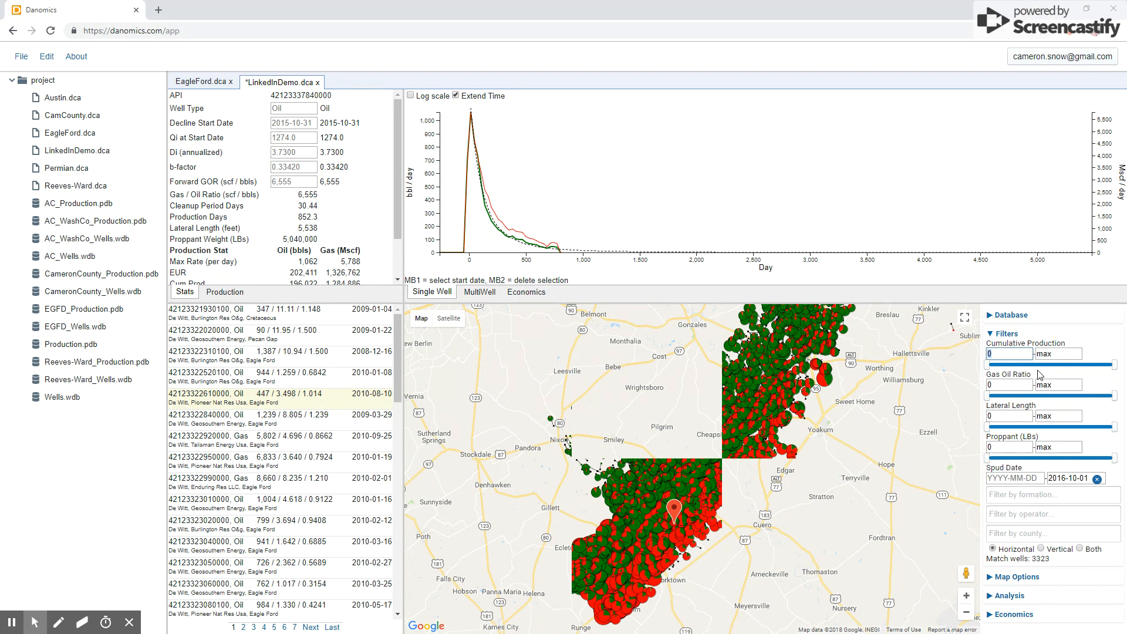
left_click(1062, 352)
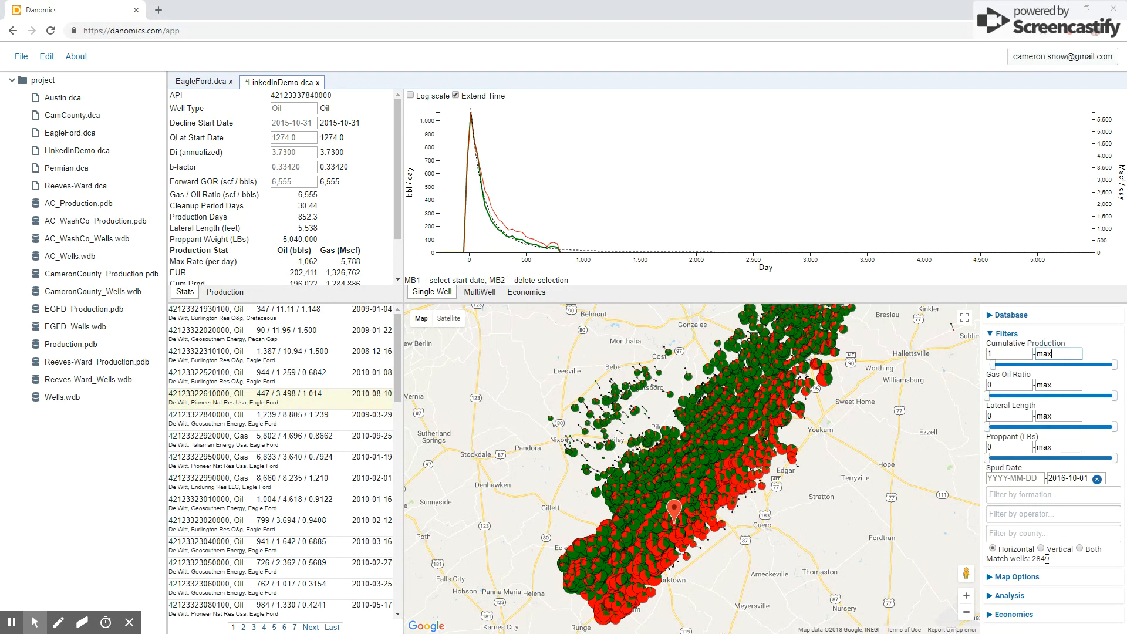
double_click(995, 386)
left_click(1053, 389)
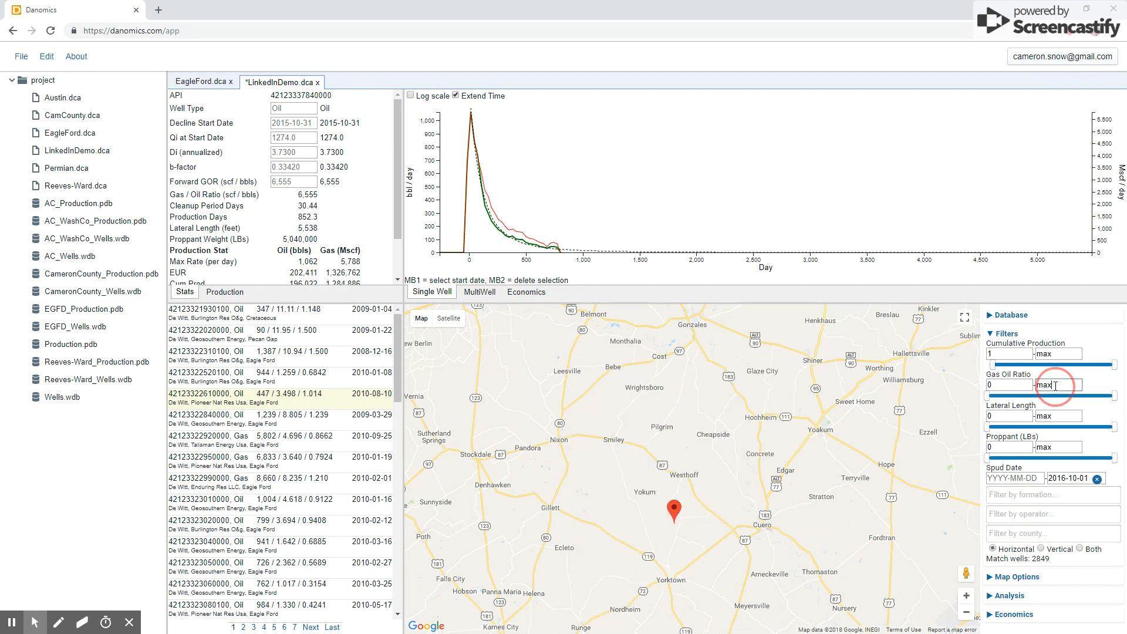
type("2,500")
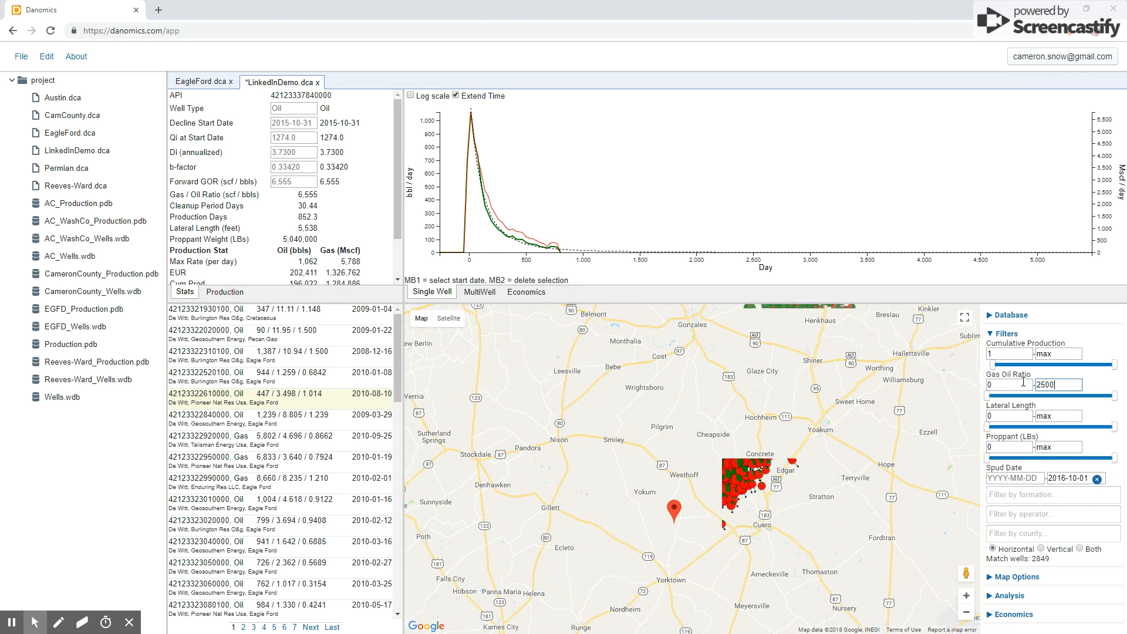
Set the minimum lateral length of the well filter to 5,000, leaving the upper limit open
left_click(1005, 417)
left_click_drag(1005, 420, 987, 412)
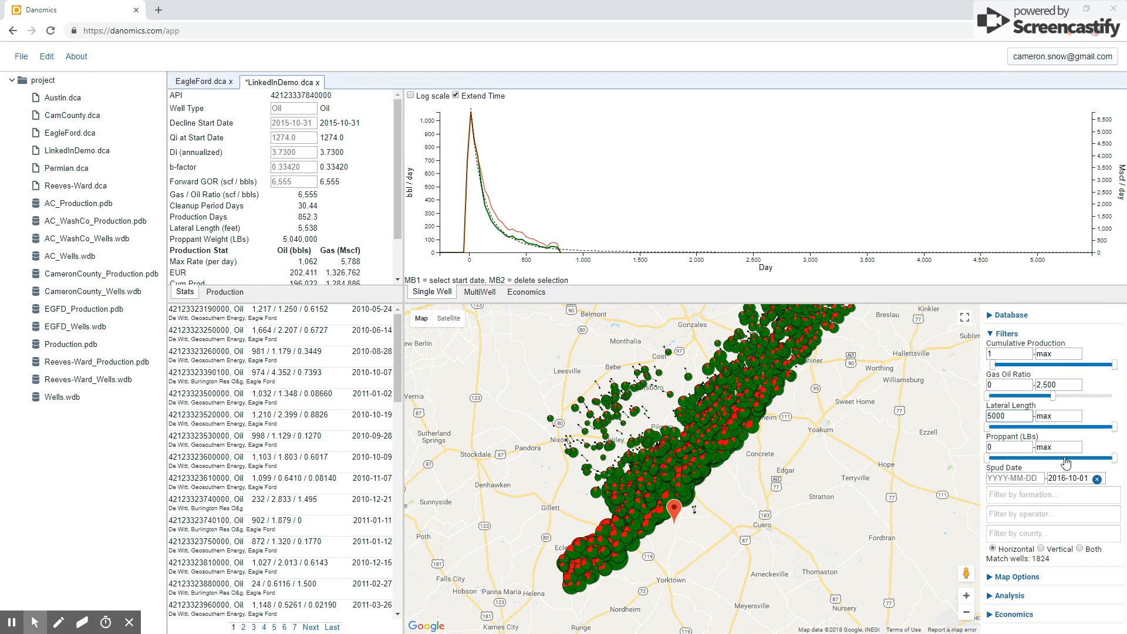
left_click(1062, 416)
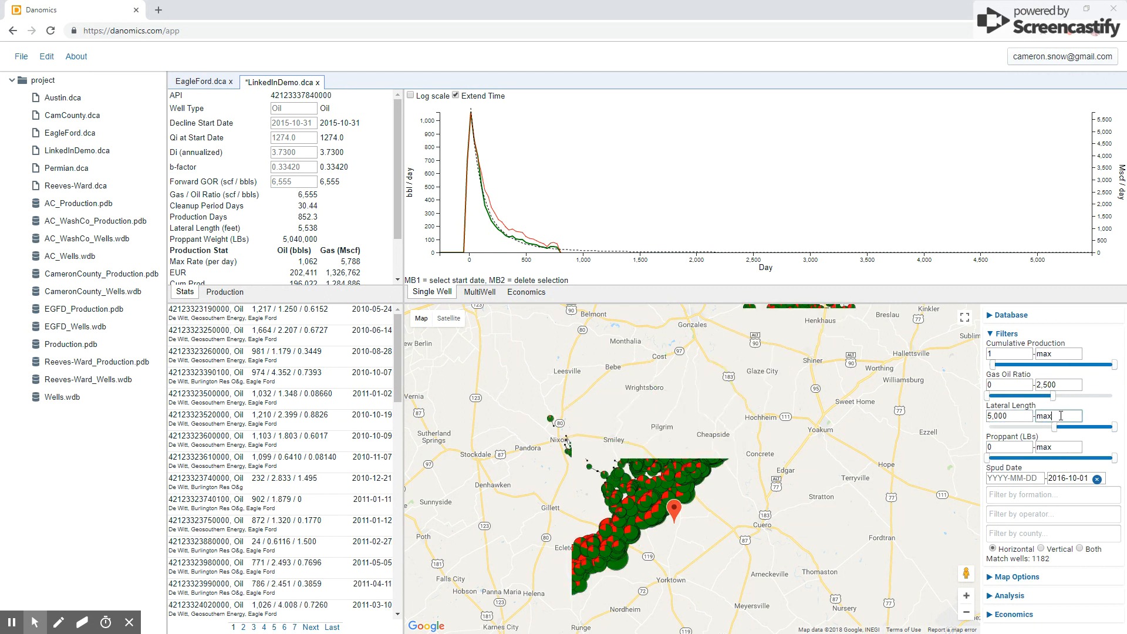
Restrict the wells to the EAGLE FORD formation and view the filtered wells on the map
left_click(1048, 496)
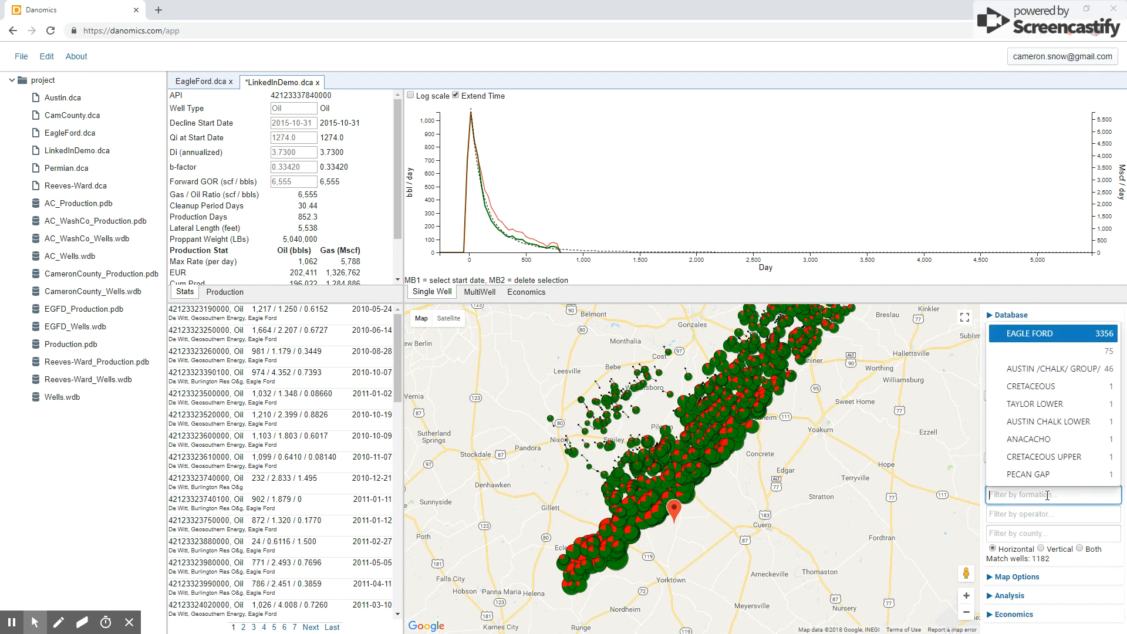
left_click(1049, 338)
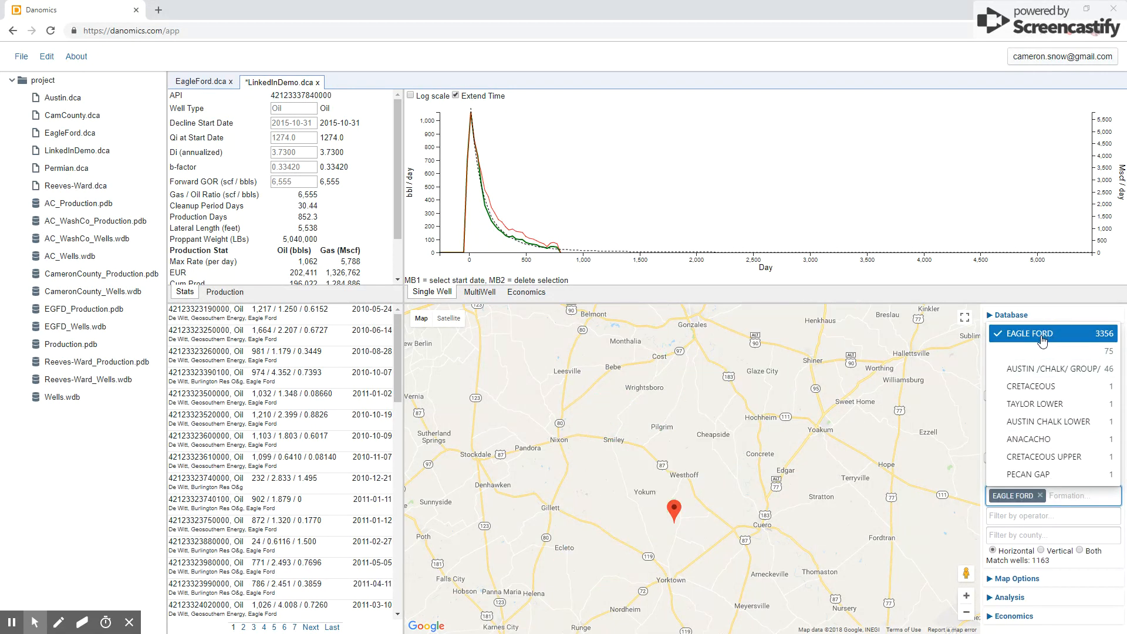
left_click(957, 472)
left_click_drag(822, 379, 812, 430)
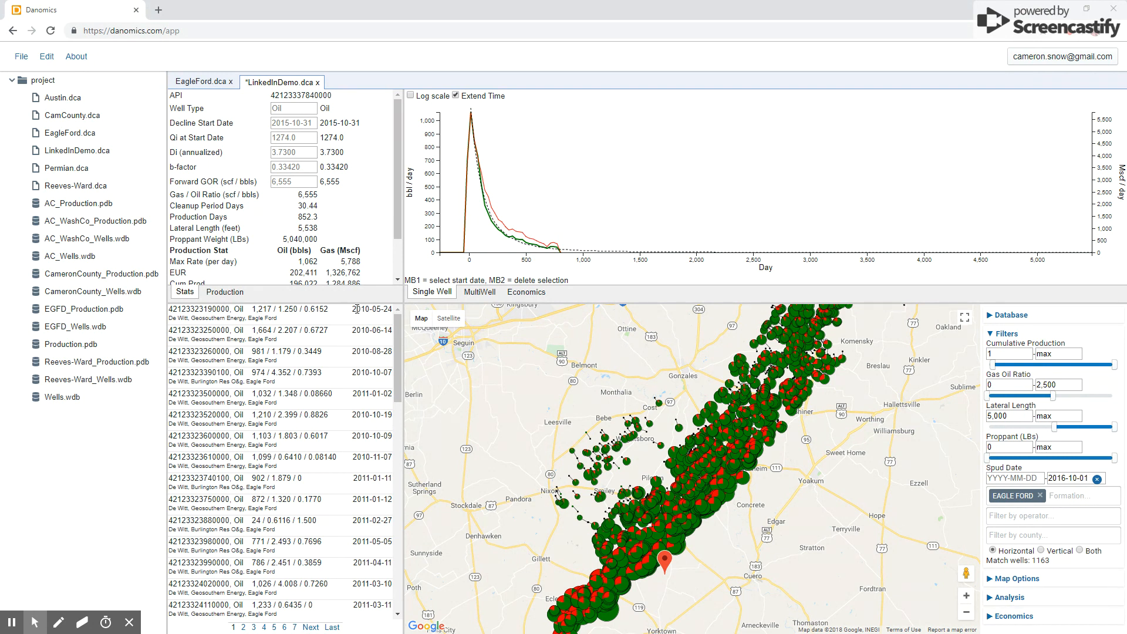
Examine the single-well decline curve fits of the first several wells in the filtered list, one after another
left_click(395, 333)
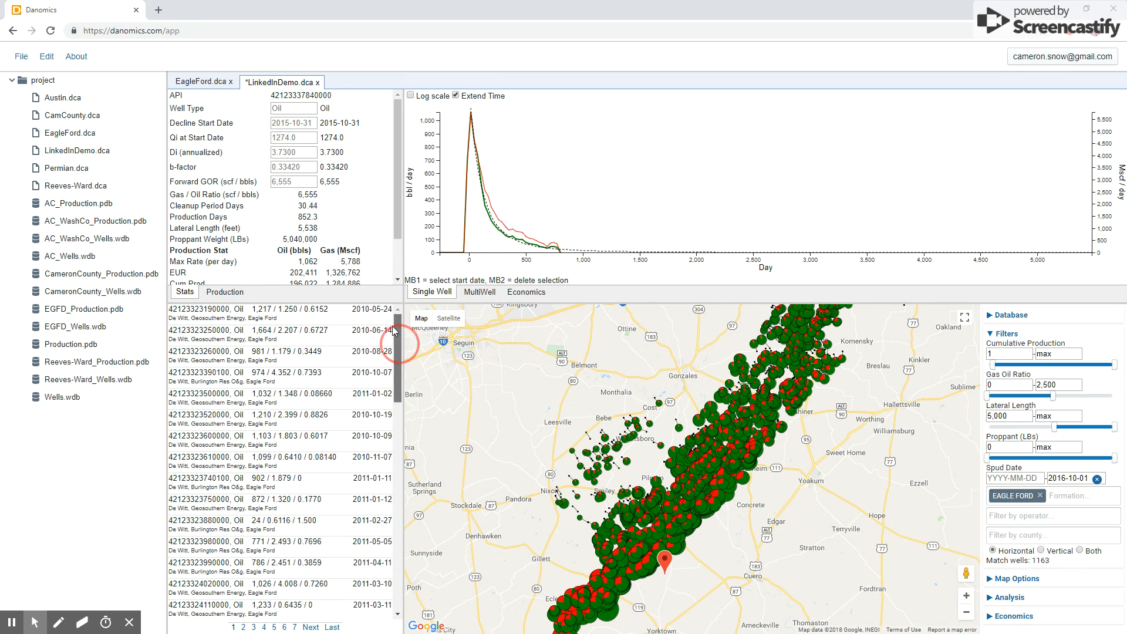
left_click(351, 314)
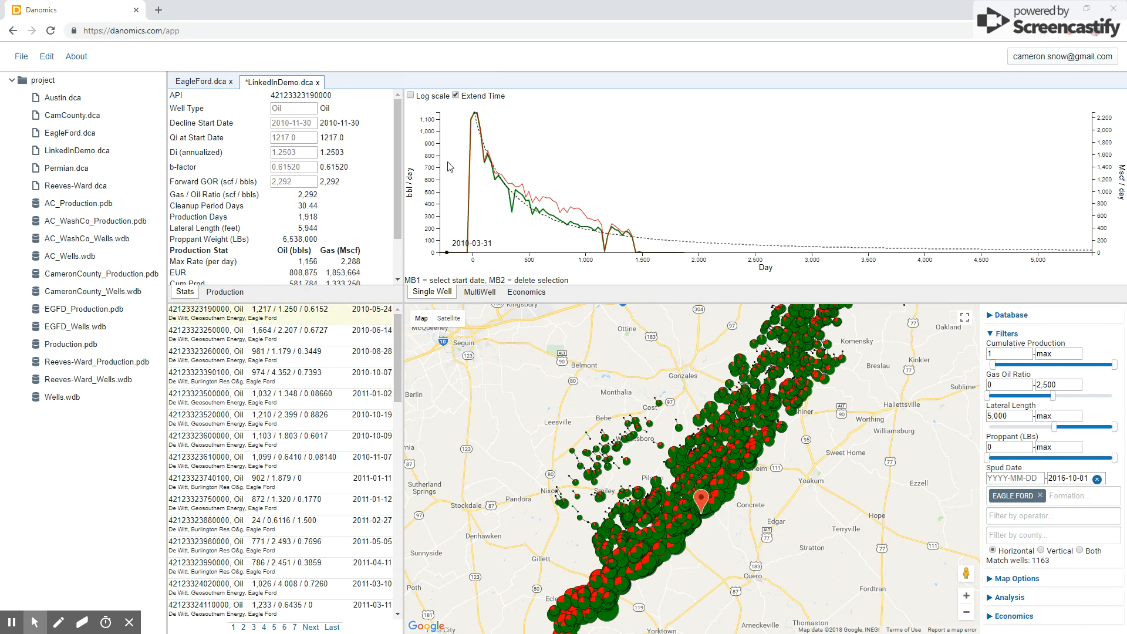
key("Down")
key("Down")
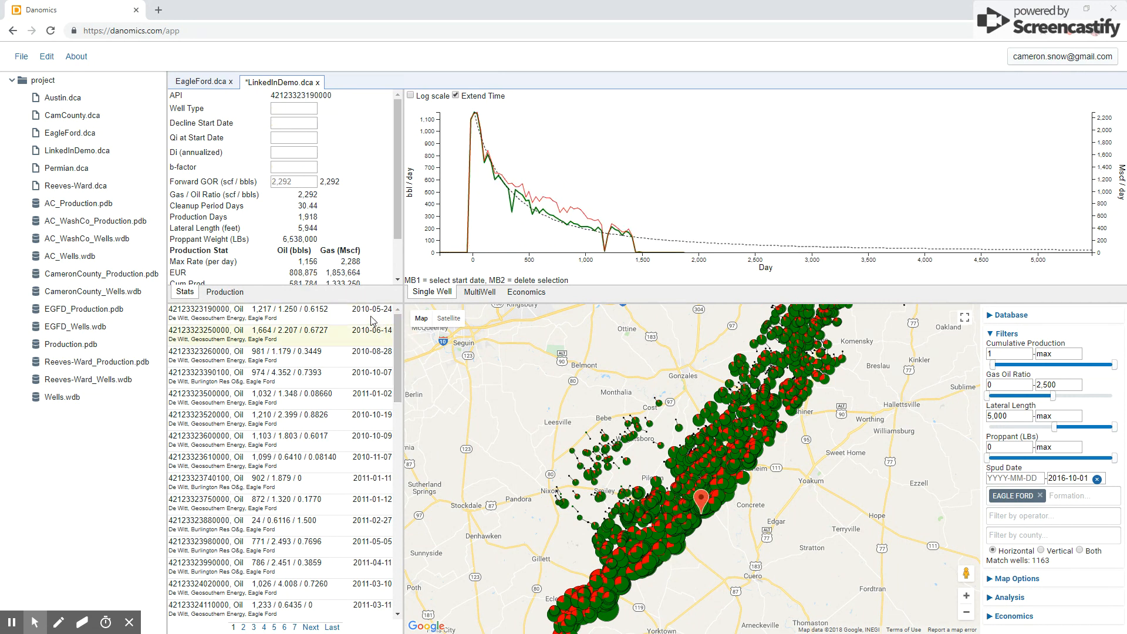
key("Down")
key("Down")
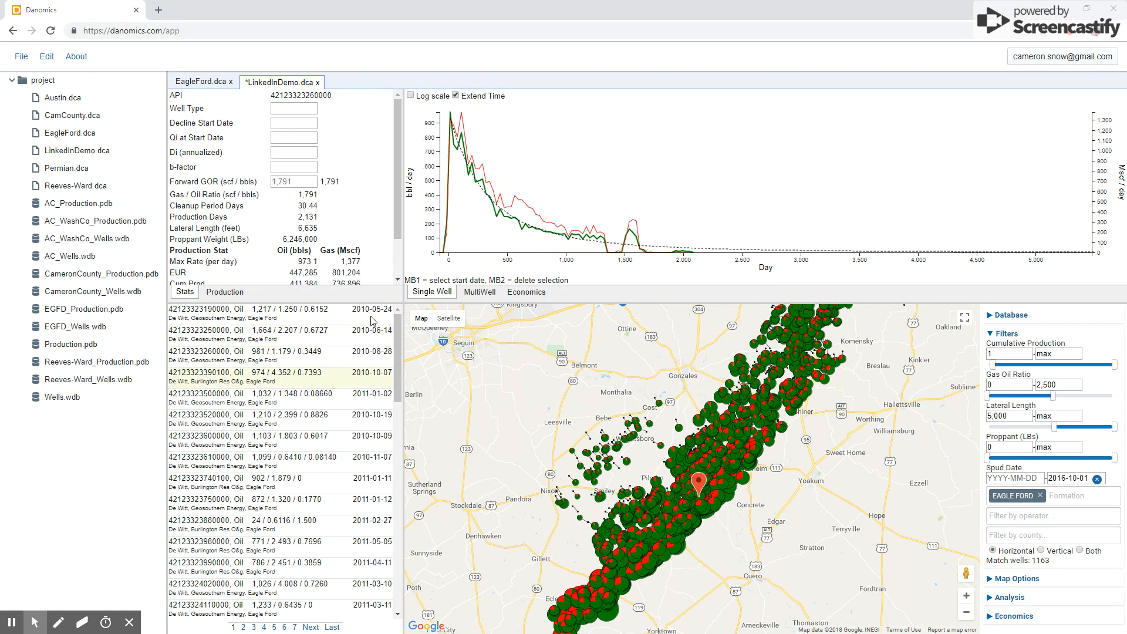
key("Down")
key("Down")
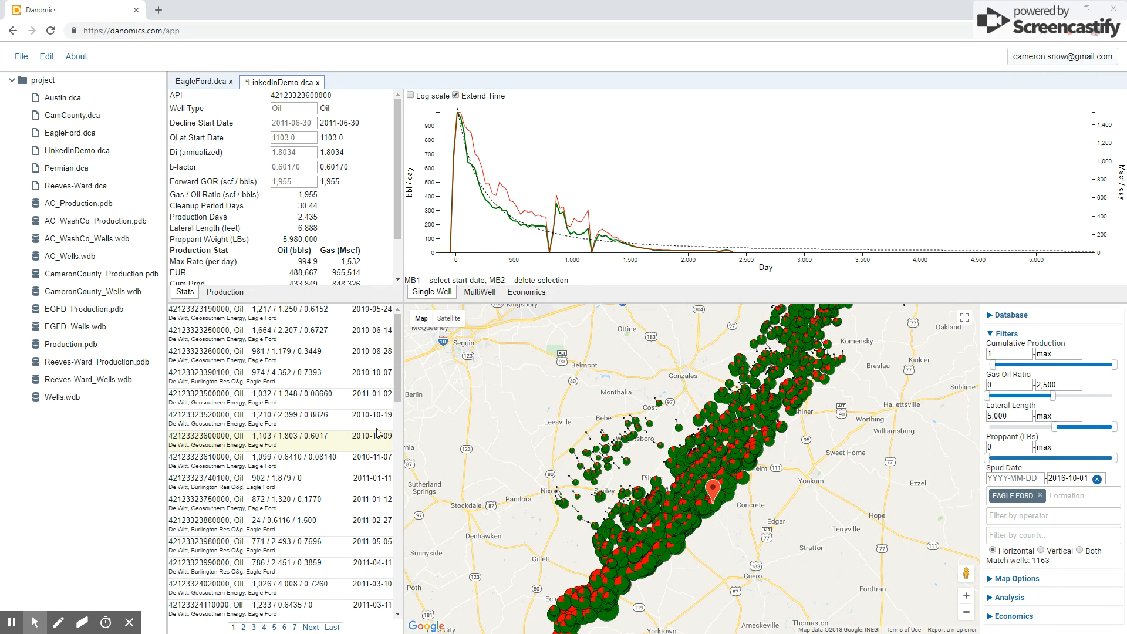
Override the b-factor of the well dated 2010-10-09 with 0.3
left_click(302, 169)
key("BackSpace")
type(".3")
left_click(306, 158)
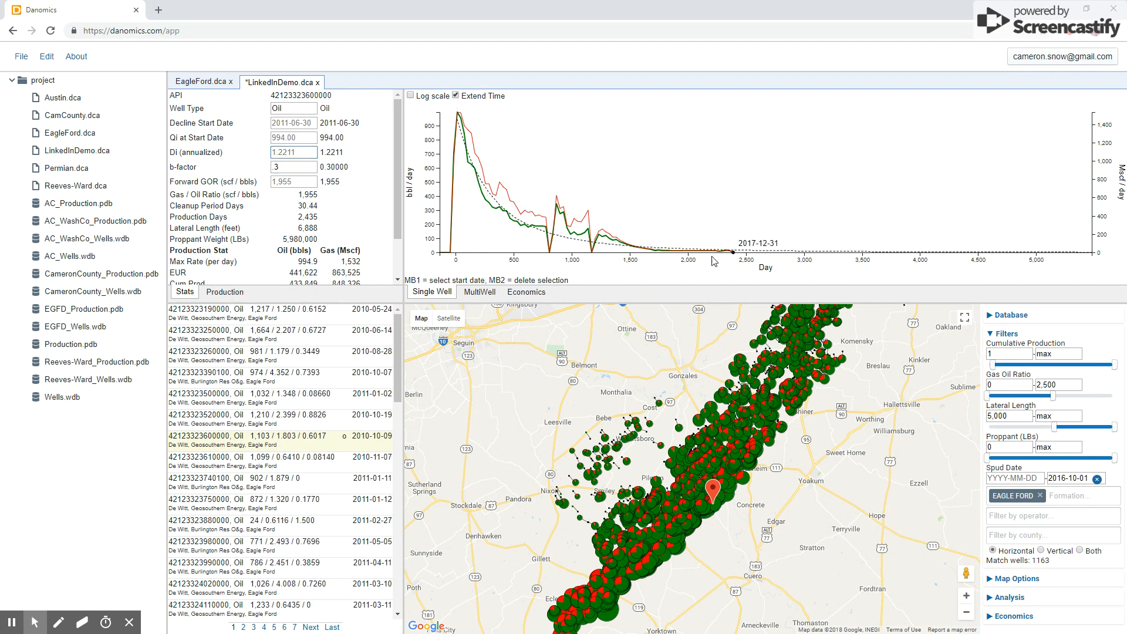
Compare the first listed well's decline plot, enlarged, in log and linear scale and with and without extended time
left_click(370, 320)
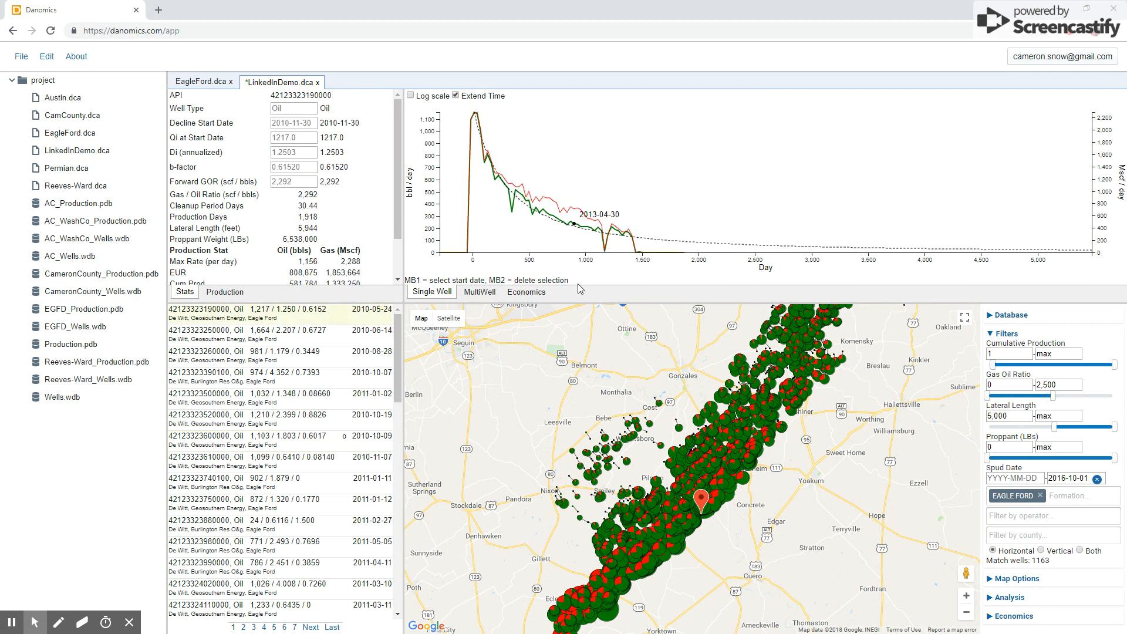
left_click_drag(583, 300, 586, 426)
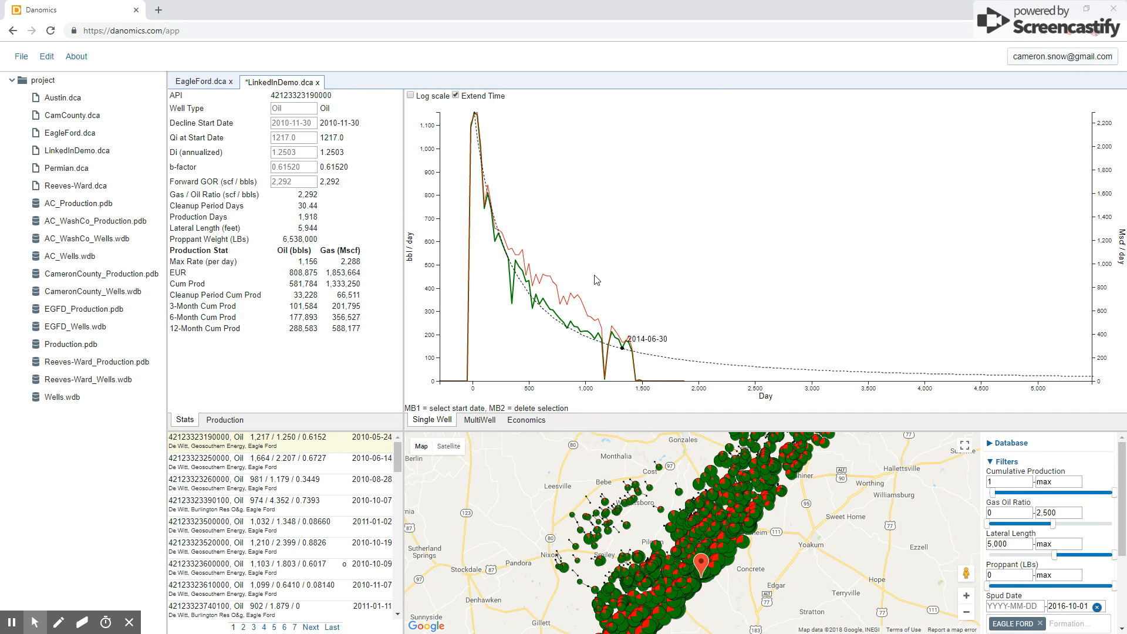
left_click(412, 96)
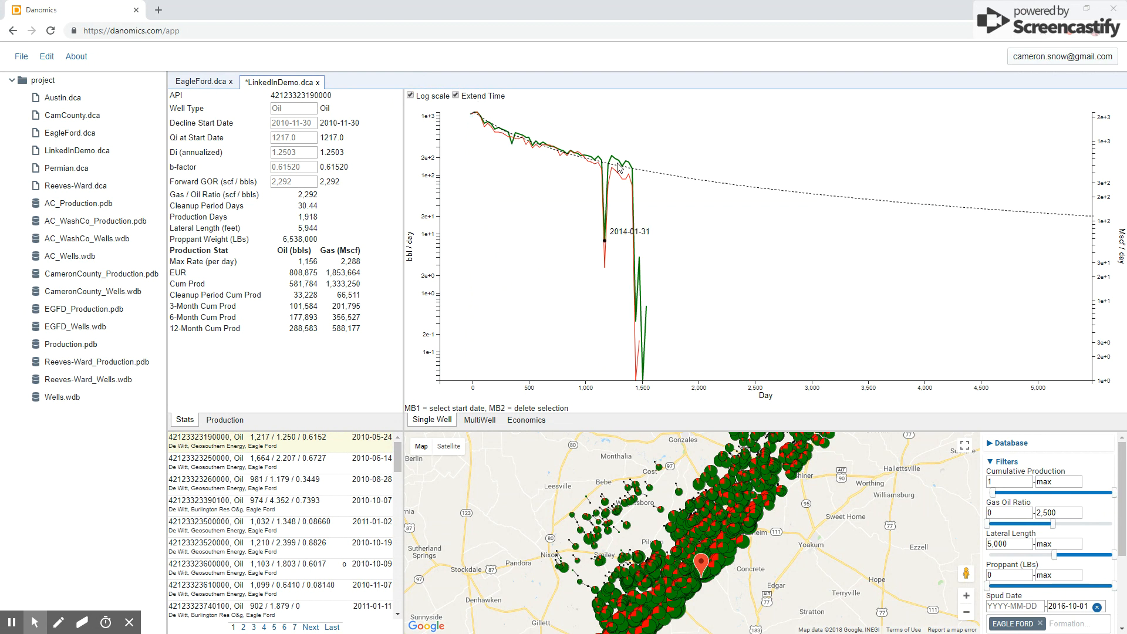
left_click(411, 96)
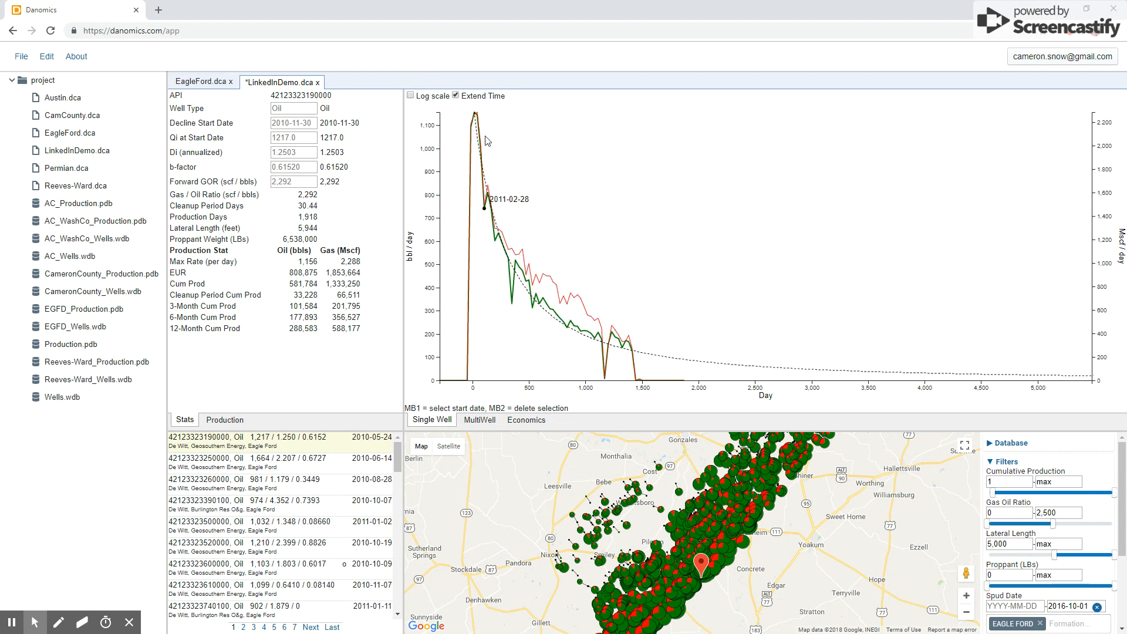
left_click(456, 96)
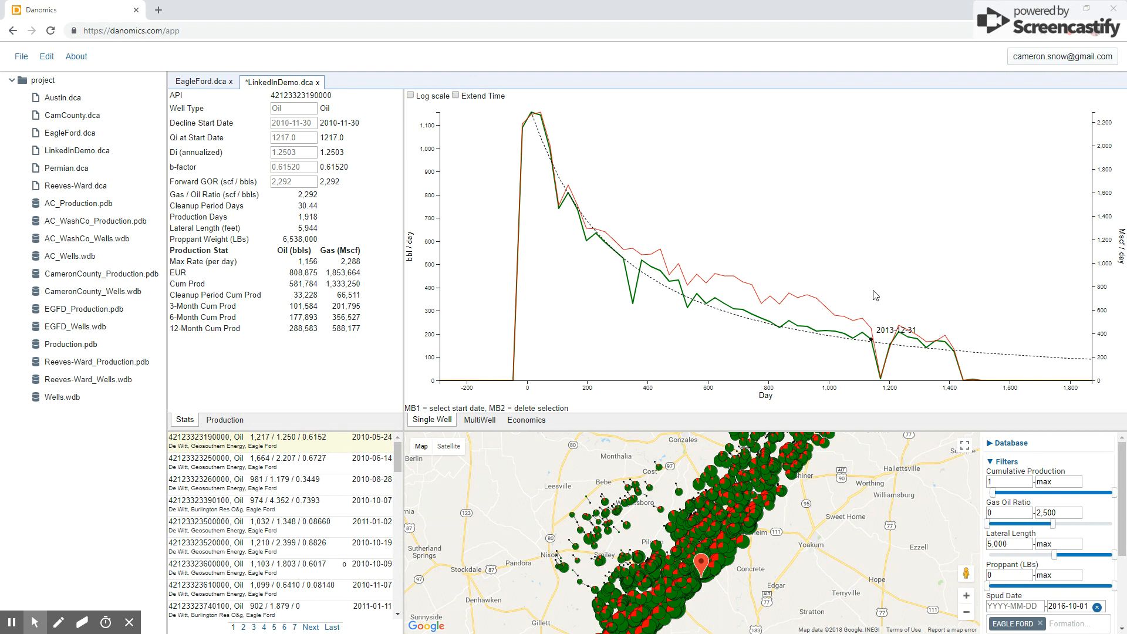
left_click(456, 95)
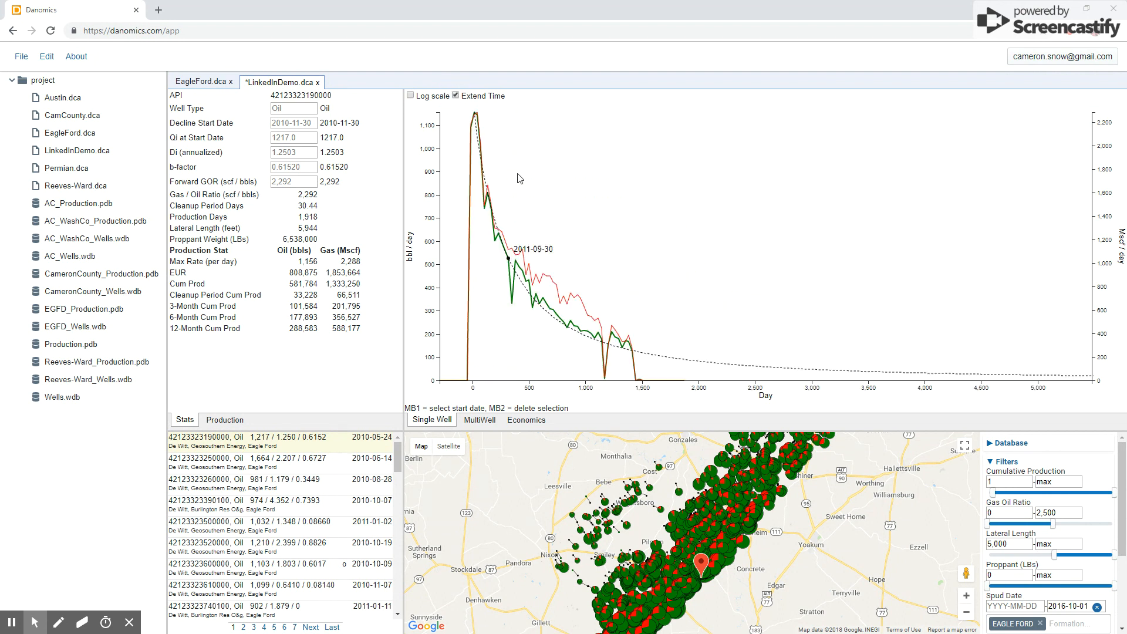
left_click_drag(789, 434, 802, 324)
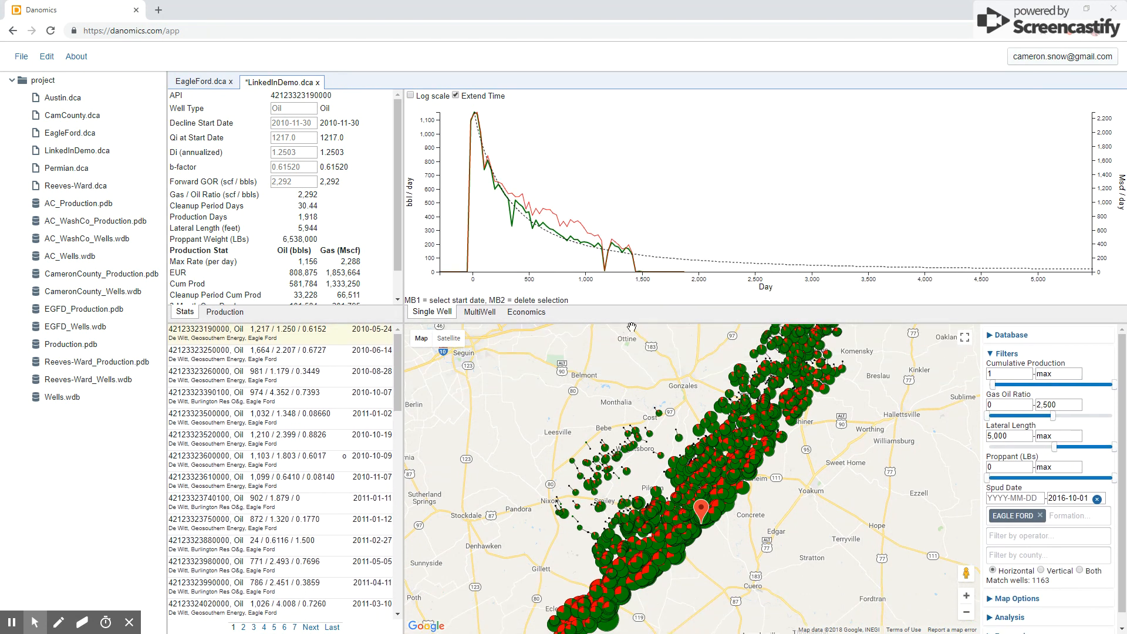
Show the multi-well decline plot of the filtered wells in the Lines style on a log scale
left_click(480, 312)
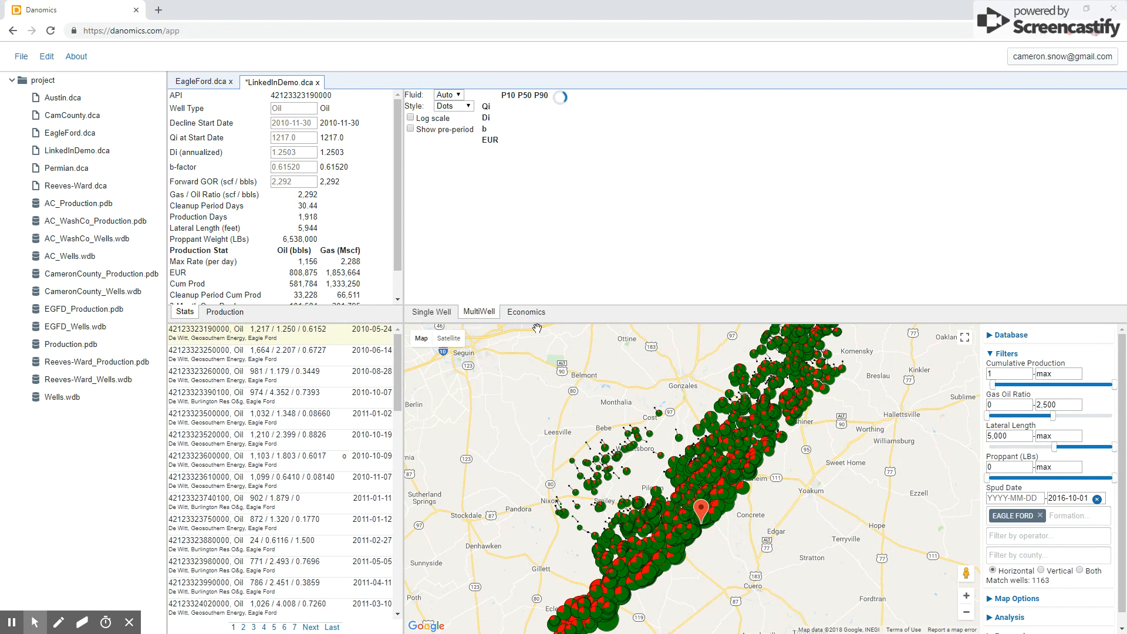
left_click(470, 107)
left_click(463, 128)
left_click(411, 118)
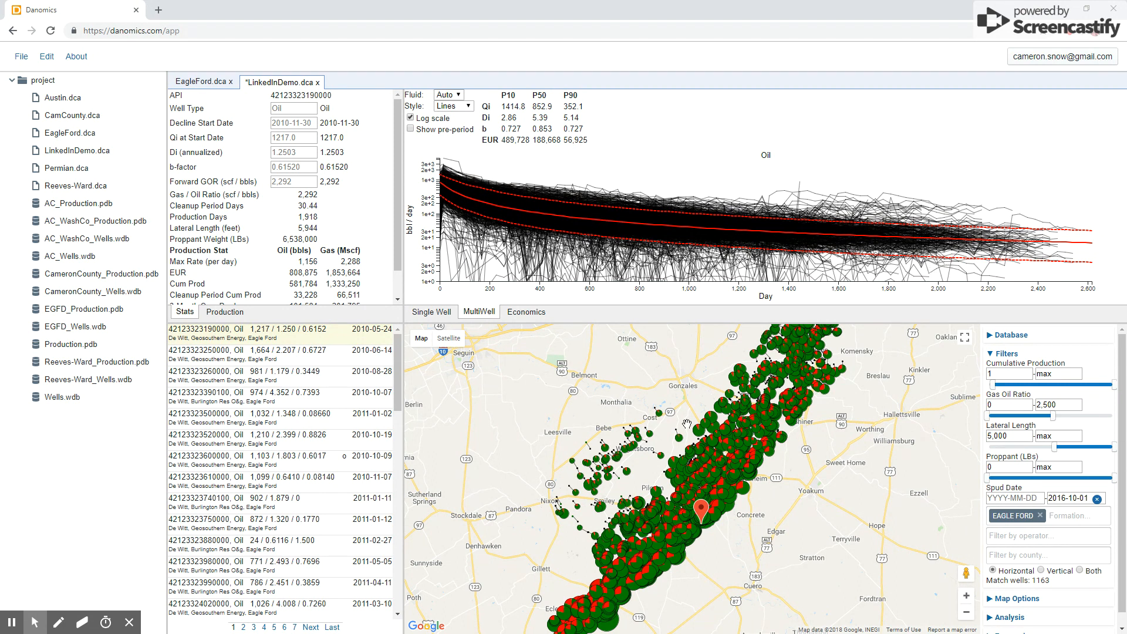
Set the minimum gas oil ratio of the well filter to 1,500 and view the remaining wells on the map
left_click(1005, 405)
left_click(1063, 405)
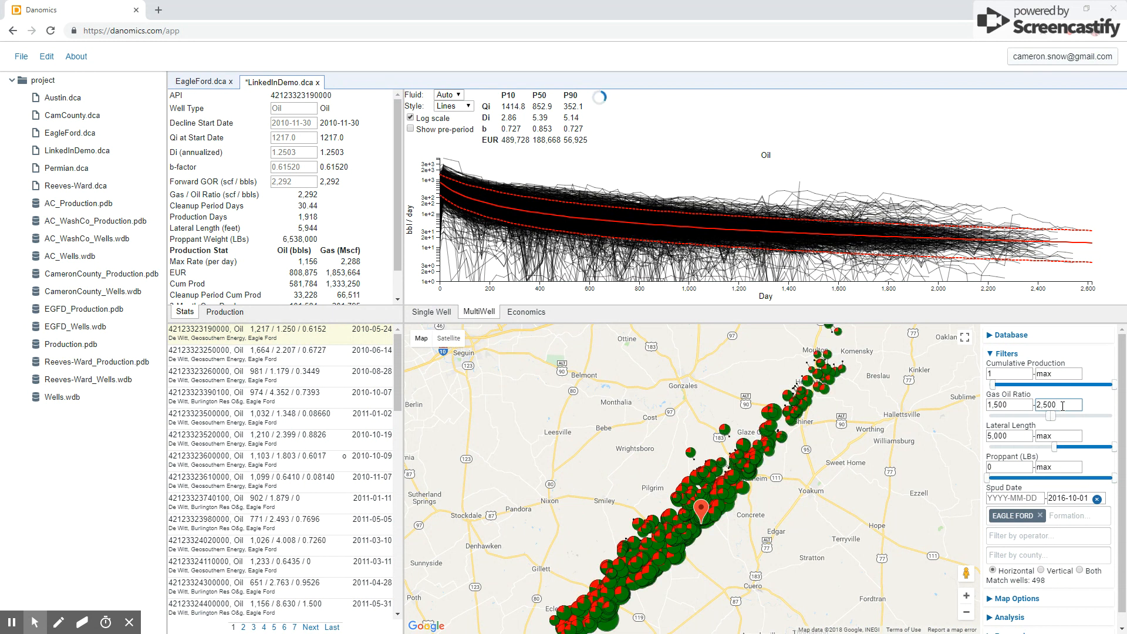
left_click_drag(746, 521, 749, 481)
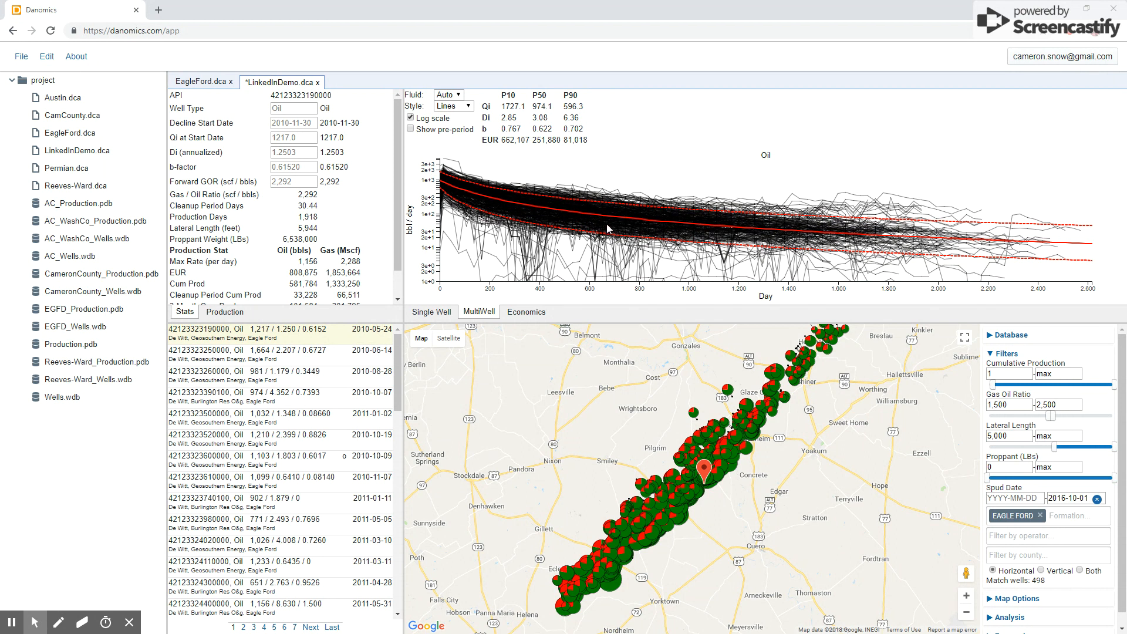
Enable the economics calculation and display the economics results for the selected well
left_click(527, 317)
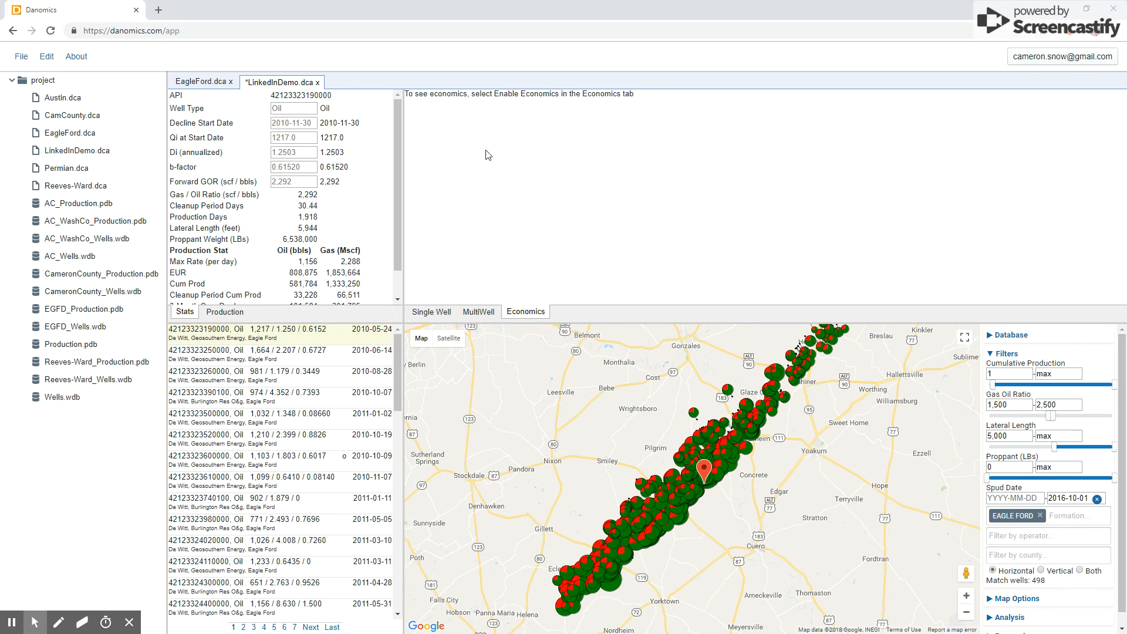
scroll(1048, 528, "down", 1)
left_click(988, 625)
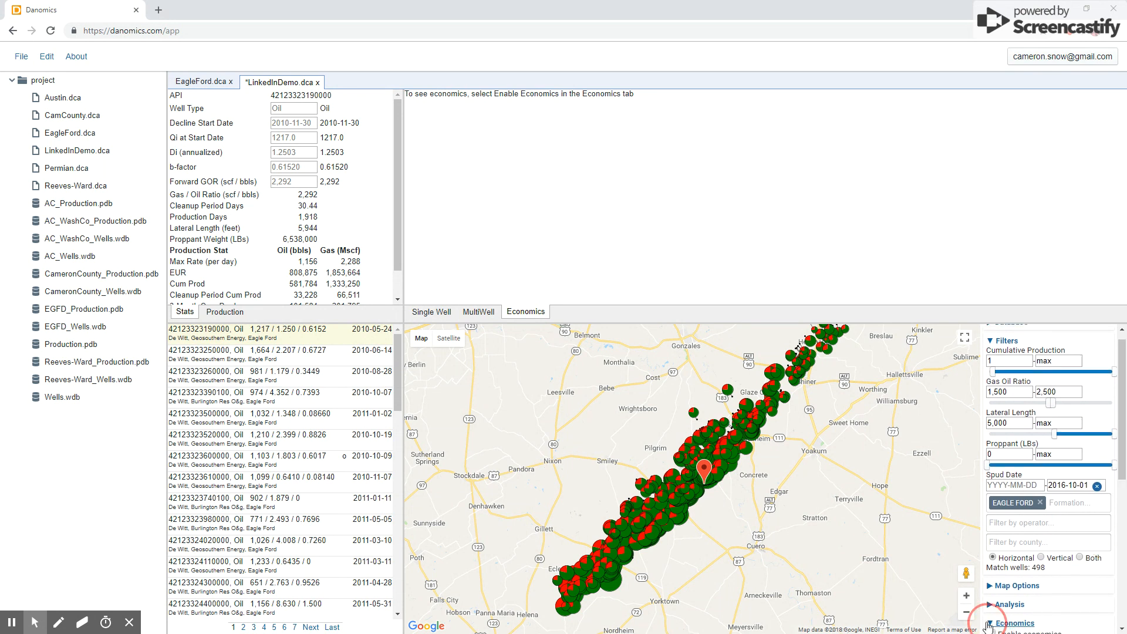
scroll(1057, 473, "down", 2)
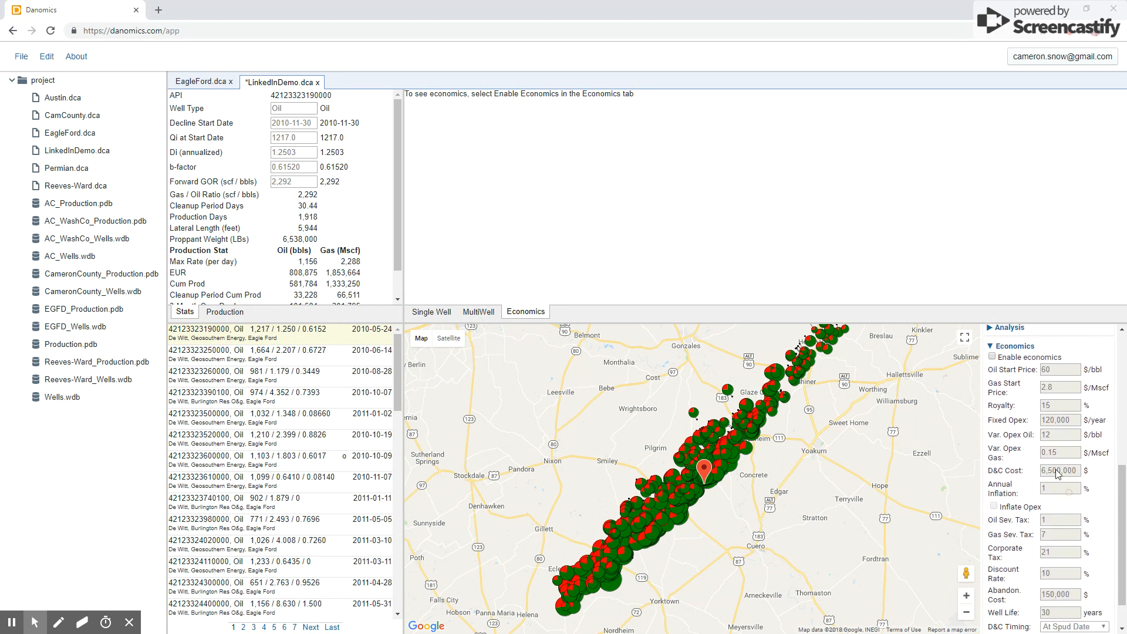
left_click(992, 357)
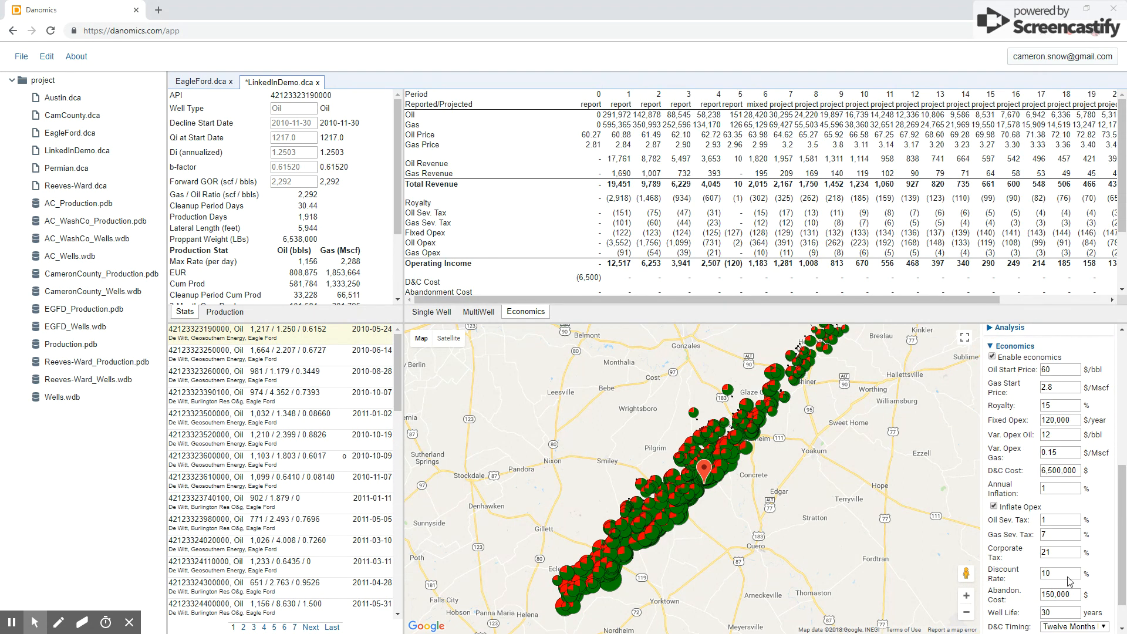
Enlarge the economics table to show the full cash flow and save the LinkedInDemo analysis
left_click_drag(887, 323, 898, 461)
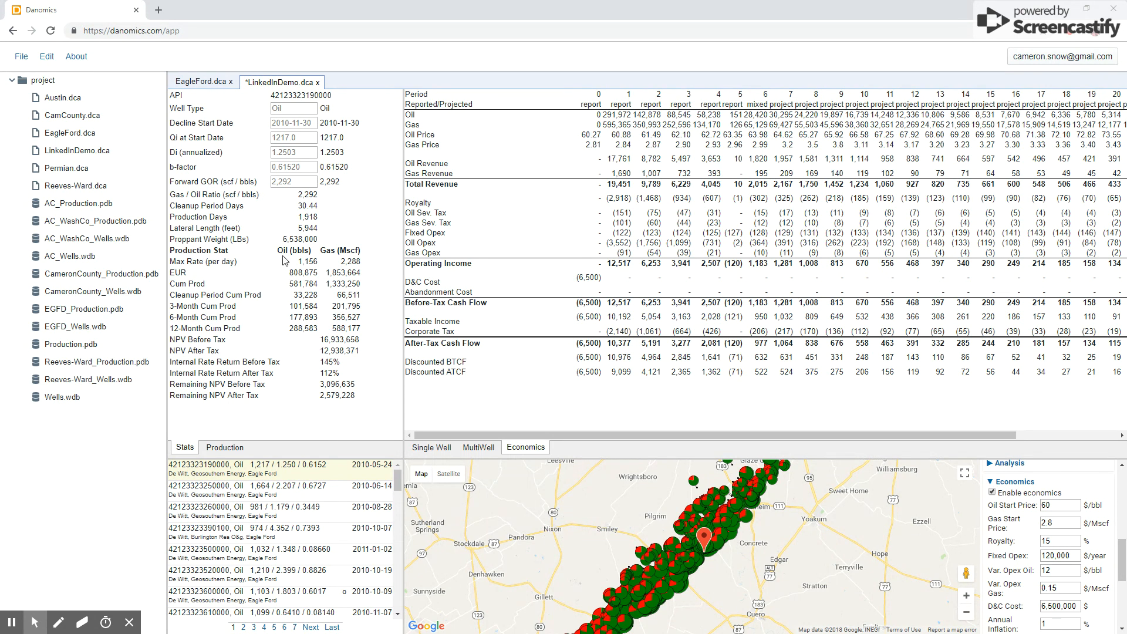
left_click(21, 56)
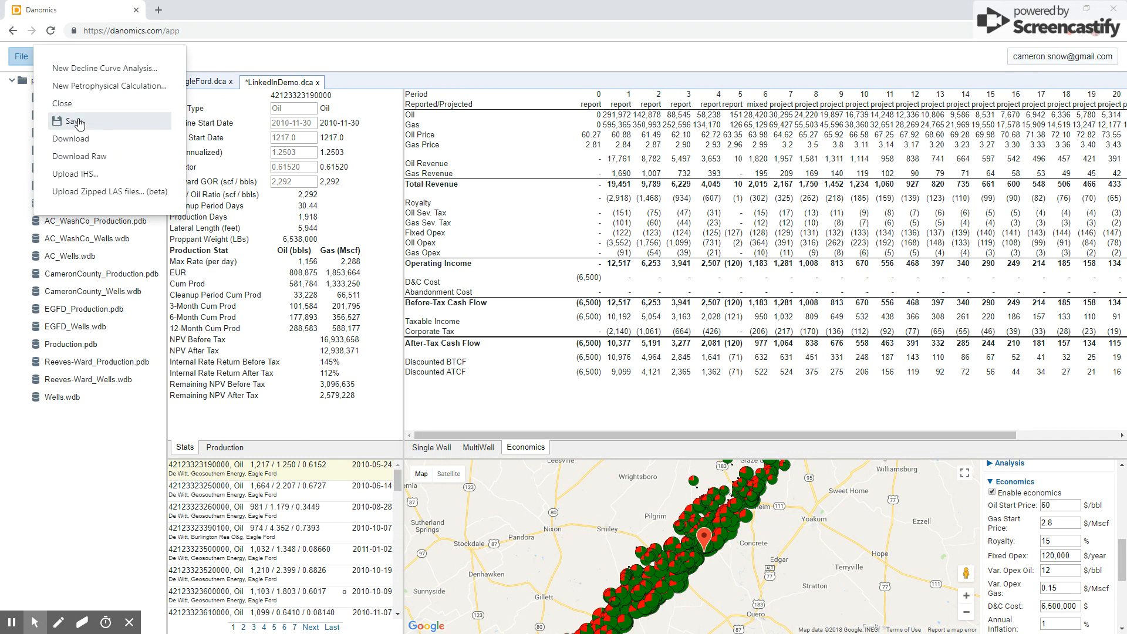
left_click(75, 122)
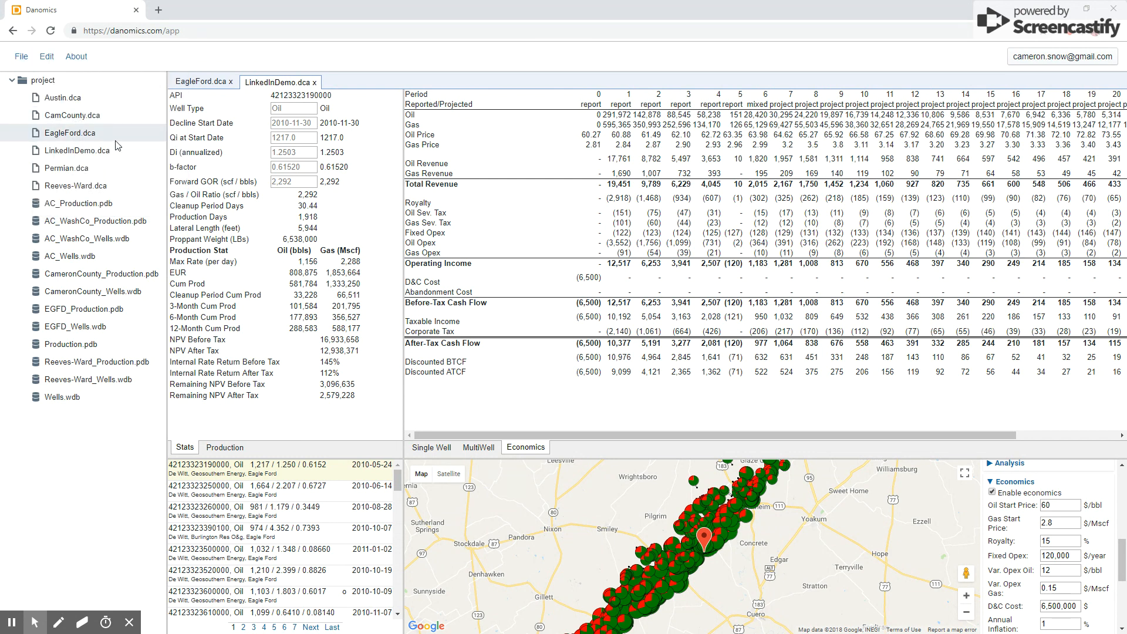